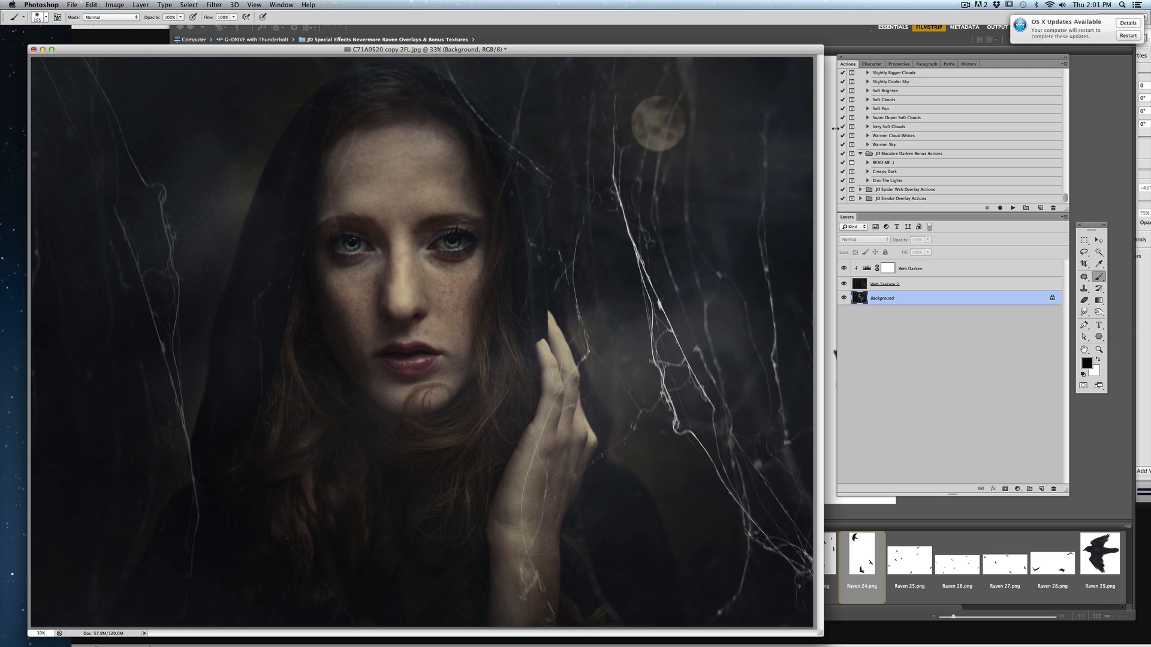
# - Switch to Bridge and preview several raven overlays, including Raven 27, Raven 26, Raven 20, Raven 19 and Raven 18
pyautogui.click(945, 513)
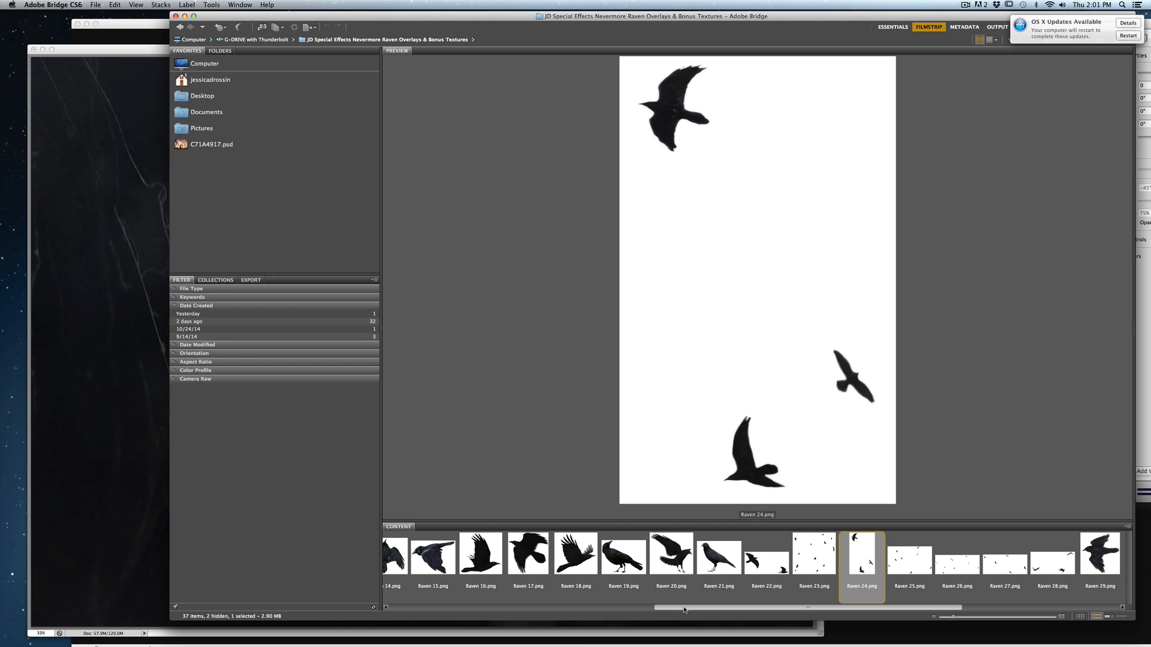
pyautogui.moveTo(685, 608); pyautogui.dragTo(780, 604)
pyautogui.click(782, 567)
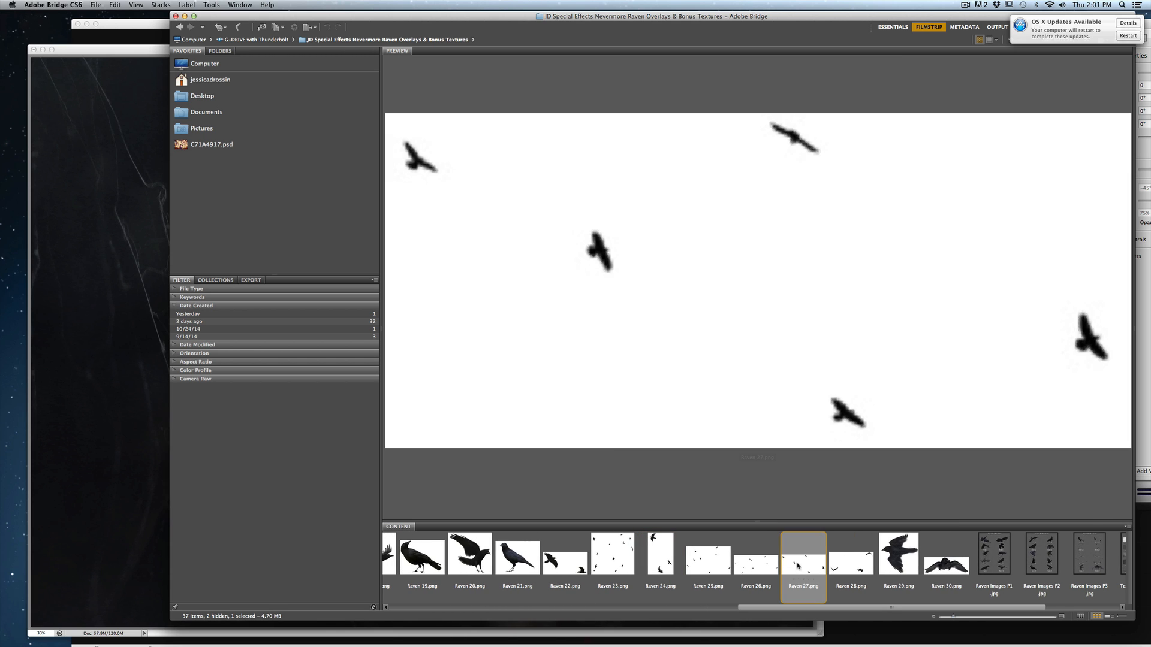
pyautogui.click(762, 571)
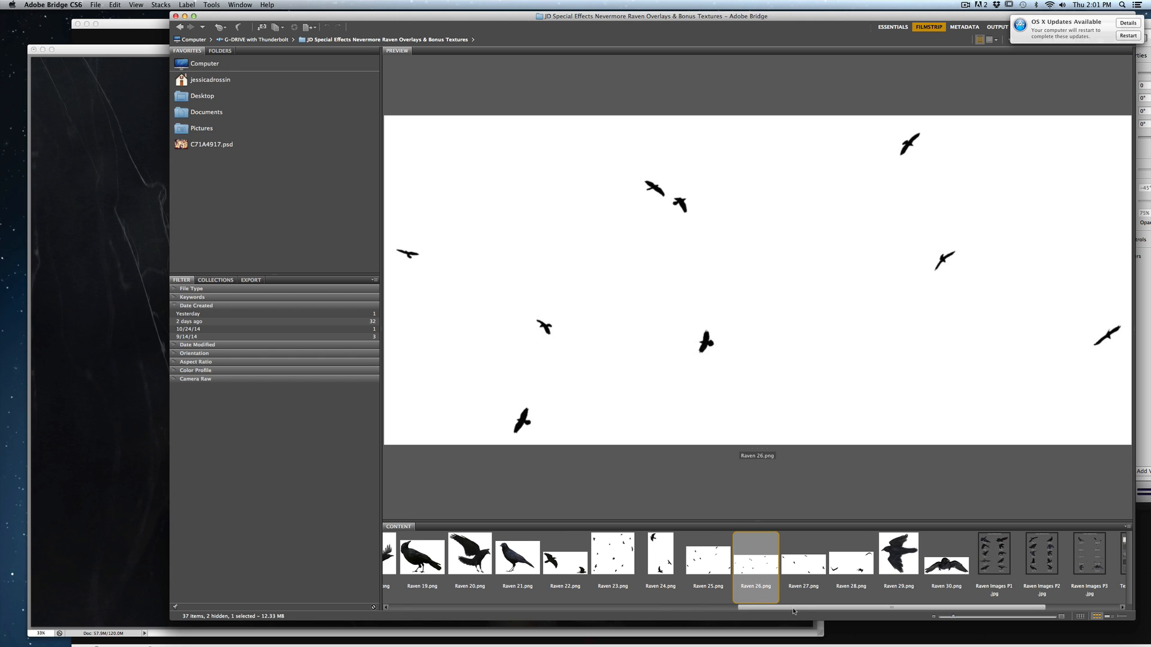
pyautogui.moveTo(757, 615); pyautogui.dragTo(687, 617)
pyautogui.click(694, 572)
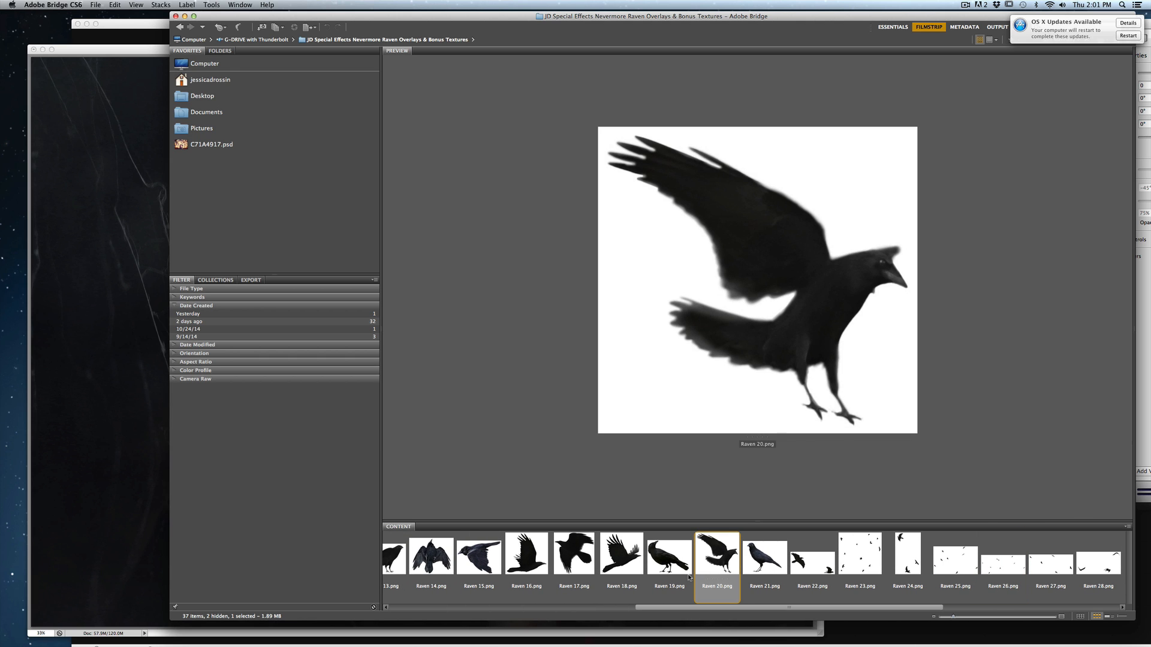
pyautogui.click(666, 566)
pyautogui.click(635, 565)
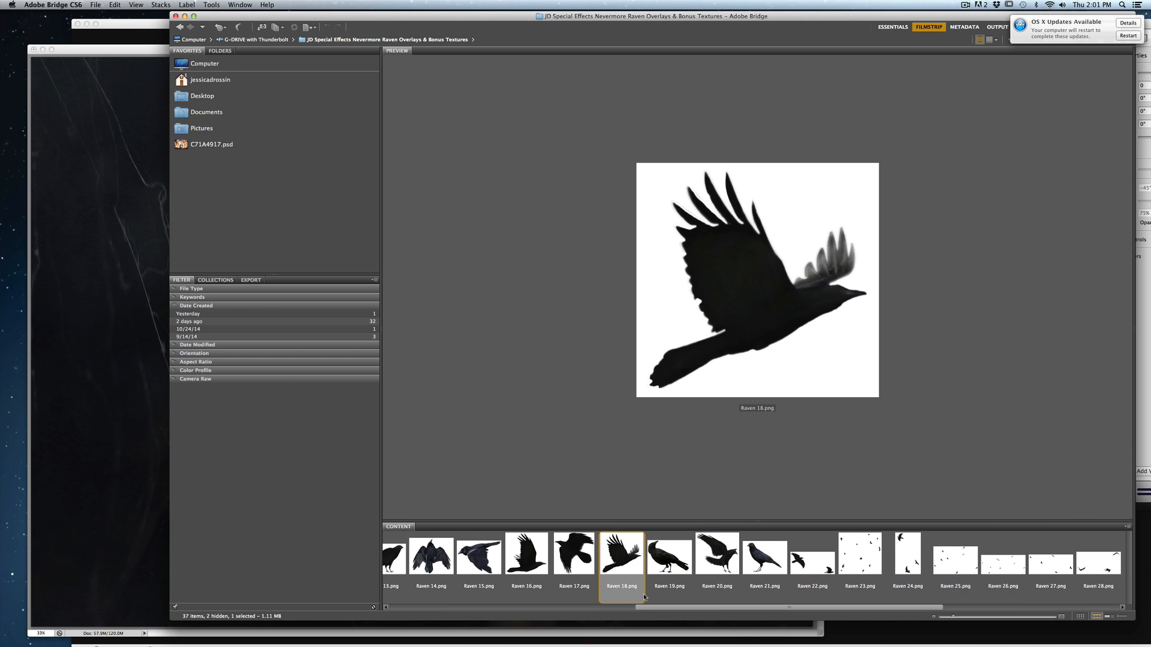
pyautogui.moveTo(657, 608); pyautogui.dragTo(498, 606)
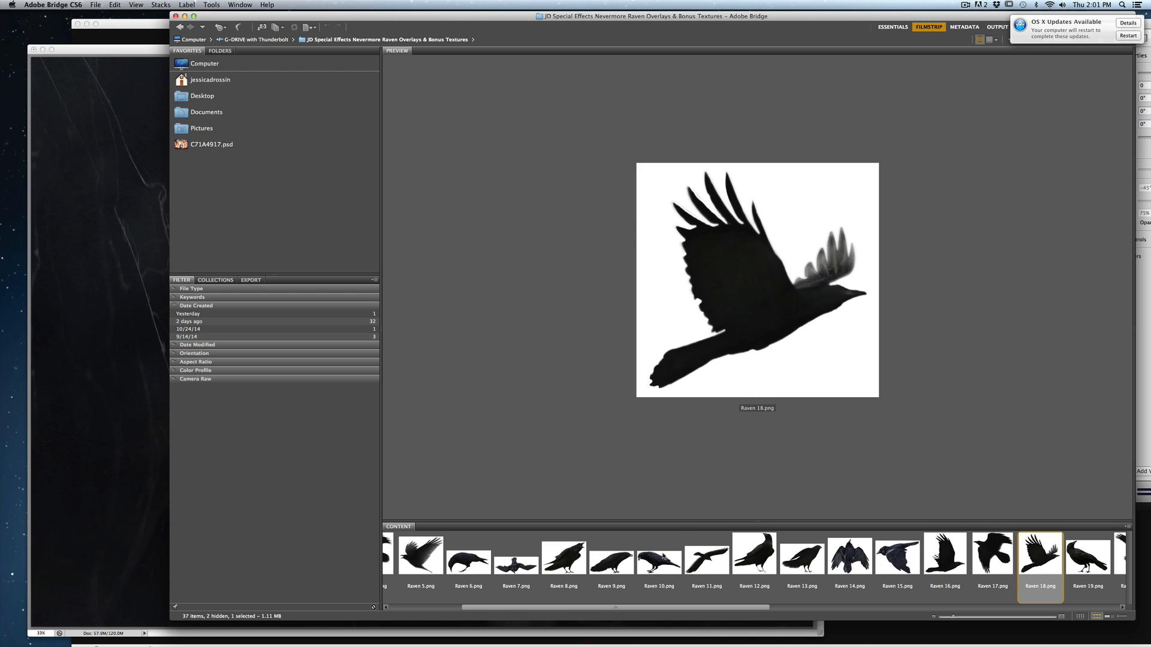
# - Open the overlay Raven 10.png from Bridge in Photoshop
pyautogui.click(662, 558)
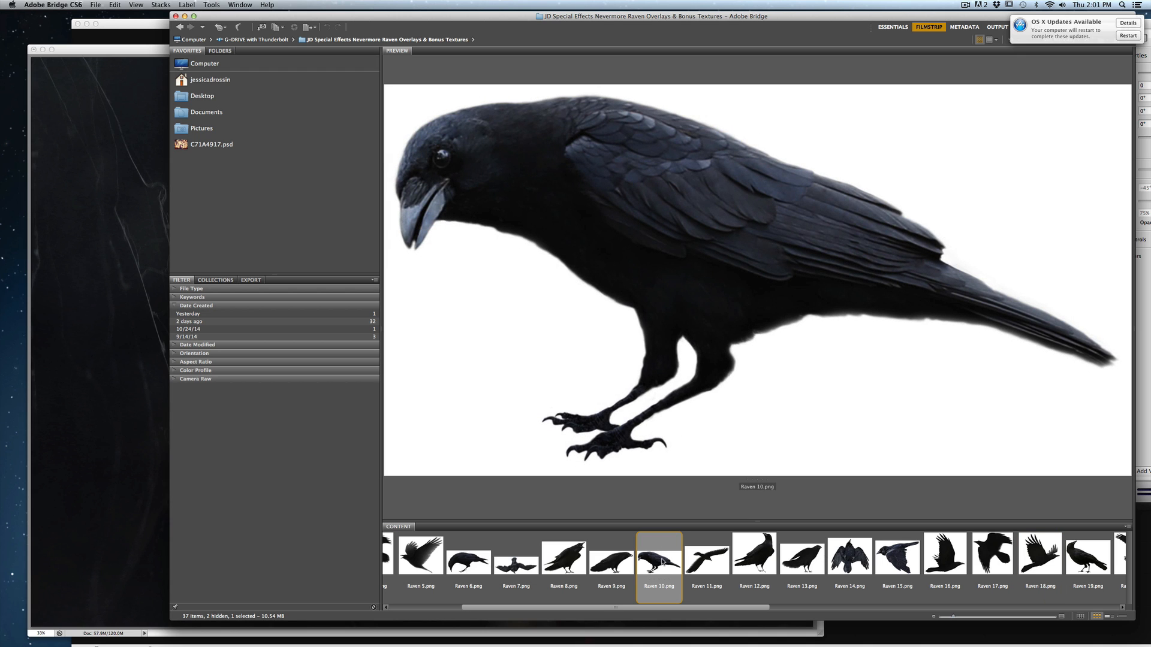
pyautogui.moveTo(661, 559)
pyautogui.mouseDown()
pyautogui.moveTo(634, 526)
pyautogui.moveTo(664, 565)
pyautogui.mouseUp()
pyautogui.doubleClick(664, 568)
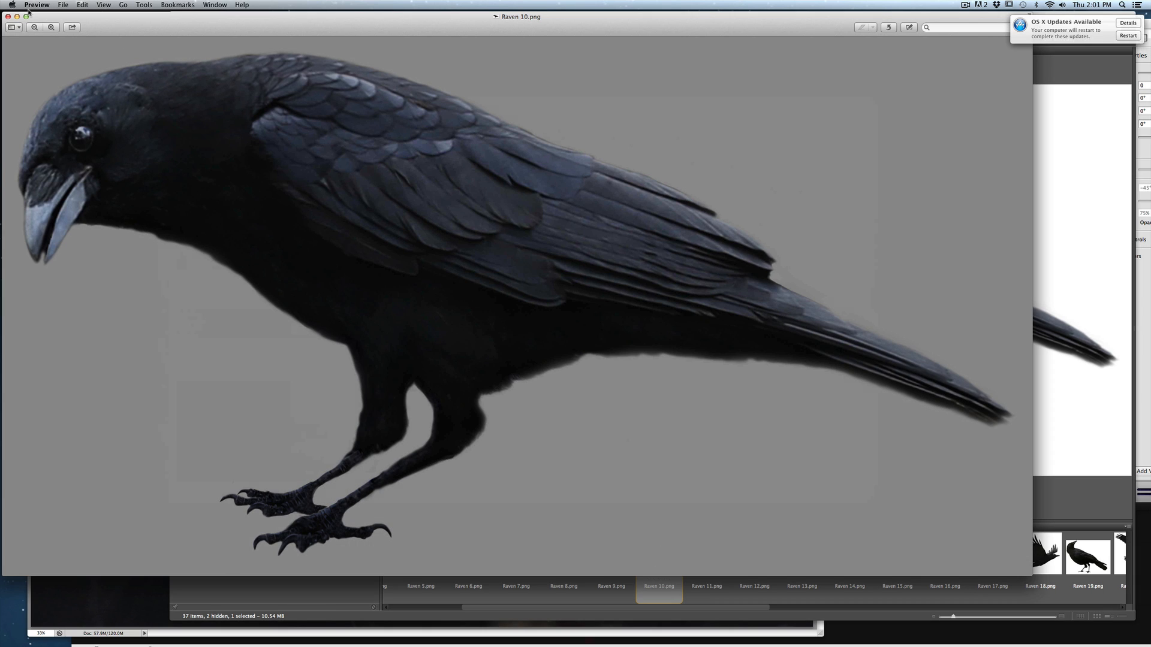
pyautogui.click(9, 16)
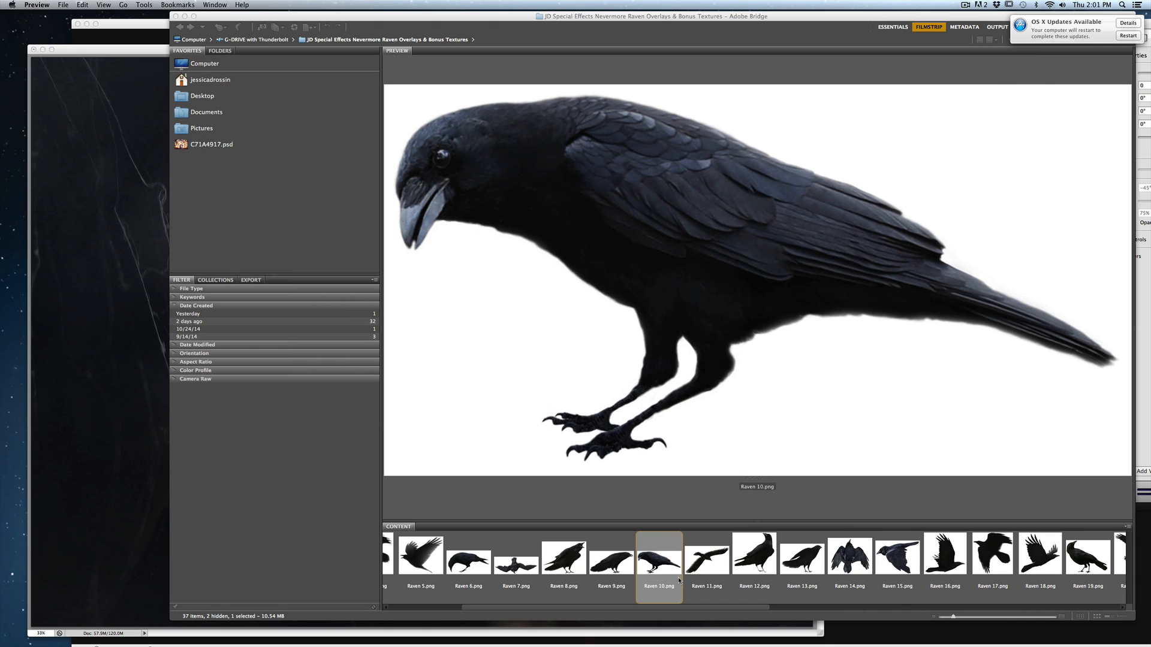
pyautogui.click(664, 567)
pyautogui.moveTo(653, 571); pyautogui.dragTo(398, 637)
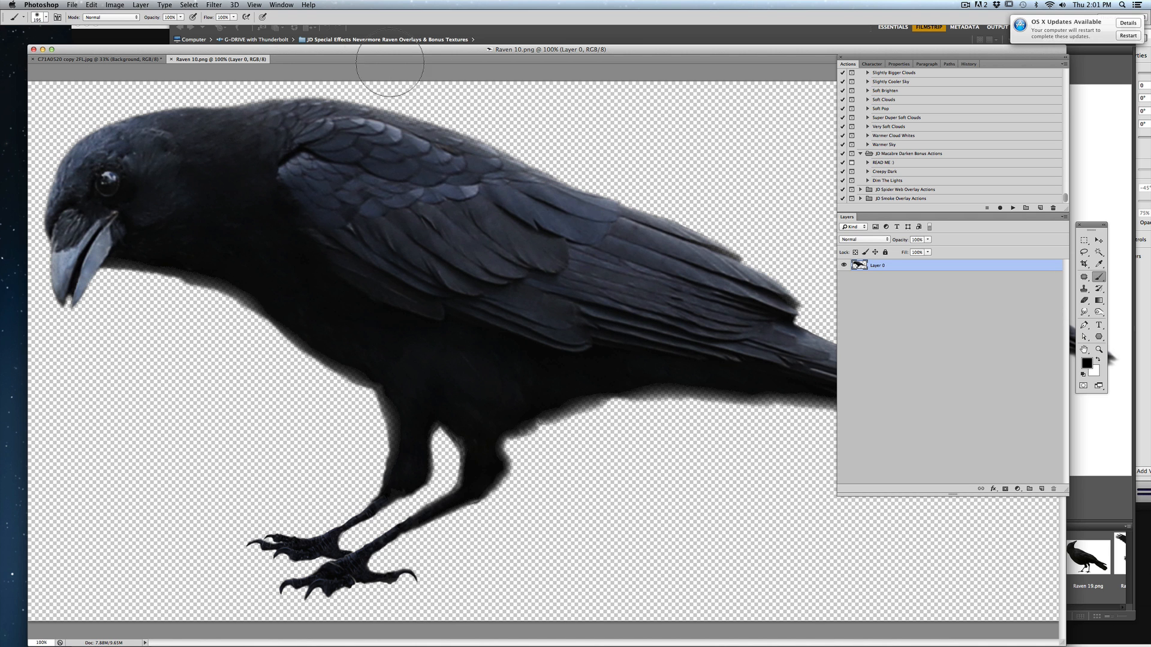
# - Float the Raven 10.png document and copy its standing raven onto the portrait beside the woman's raised hand
pyautogui.moveTo(221, 58); pyautogui.dragTo(739, 155)
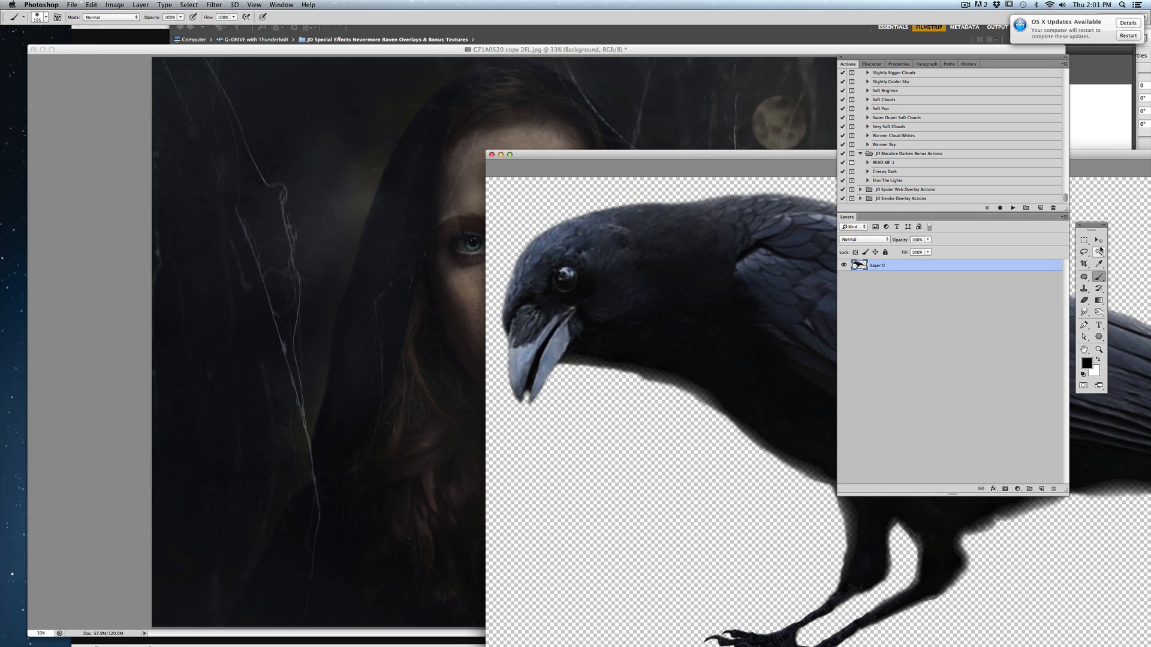
pyautogui.click(1099, 241)
pyautogui.moveTo(640, 258); pyautogui.dragTo(751, 345)
pyautogui.moveTo(699, 51); pyautogui.dragTo(636, 36)
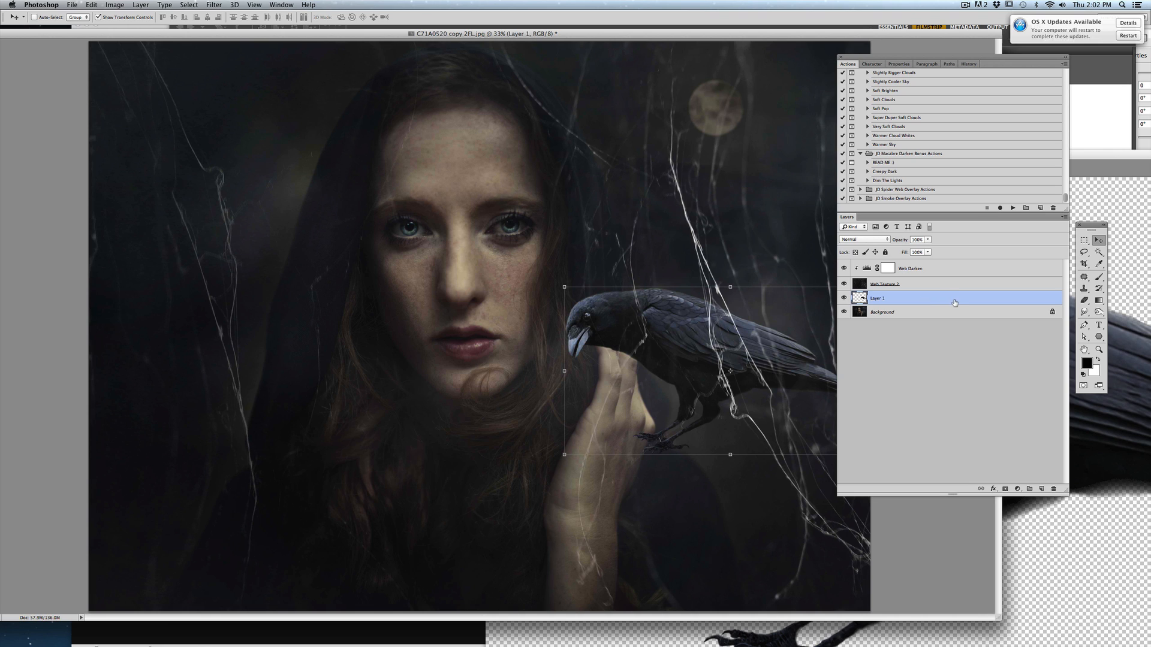
# - Delete the standing raven's layer from the portrait and close the Raven 10.png document
pyautogui.moveTo(955, 303); pyautogui.dragTo(1052, 489)
pyautogui.click(1102, 196)
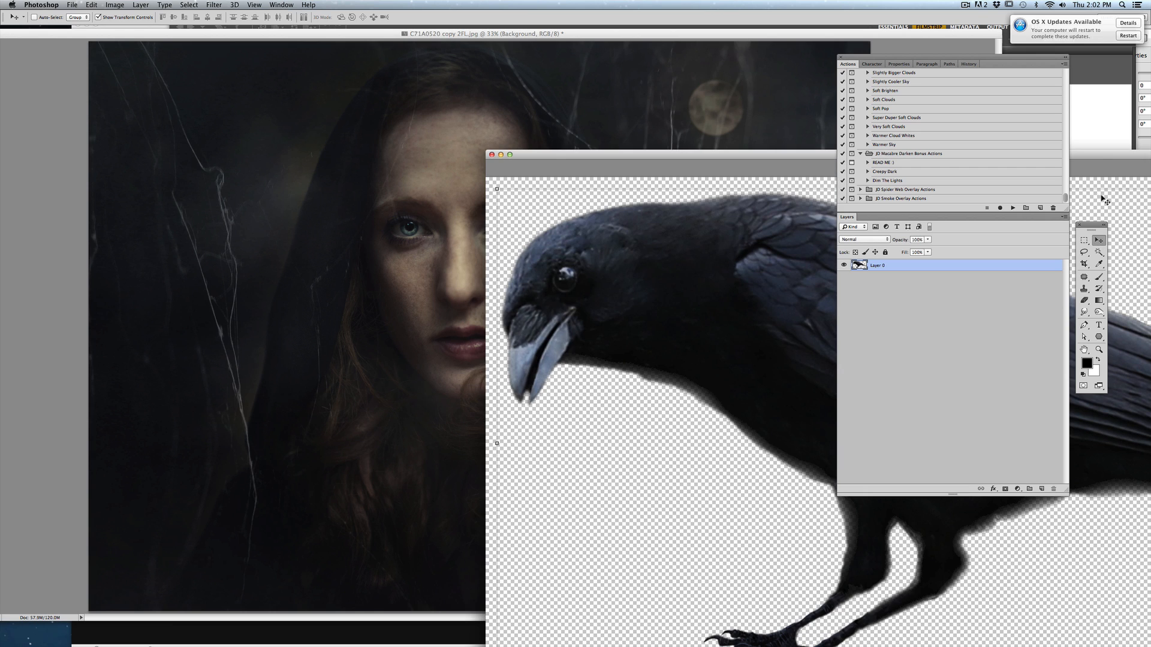
pyautogui.click(490, 155)
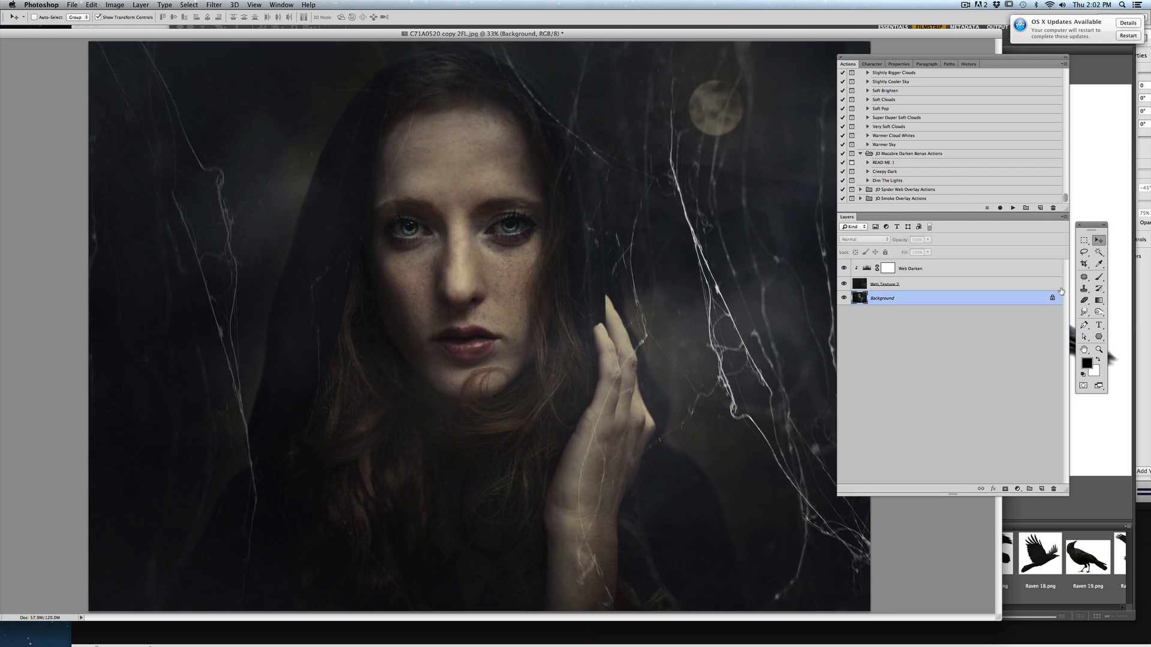
# - Open Raven 11.png from Bridge in Photoshop and copy its flying raven onto the portrait in front of the moon
pyautogui.click(1072, 514)
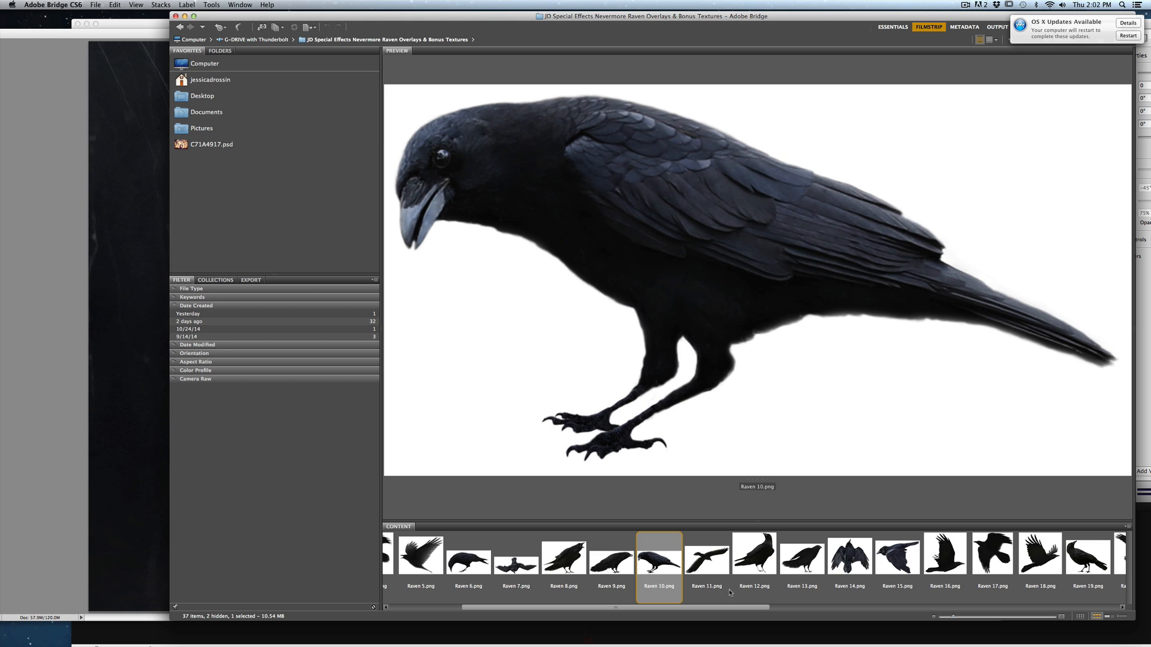
pyautogui.moveTo(731, 607); pyautogui.dragTo(765, 607)
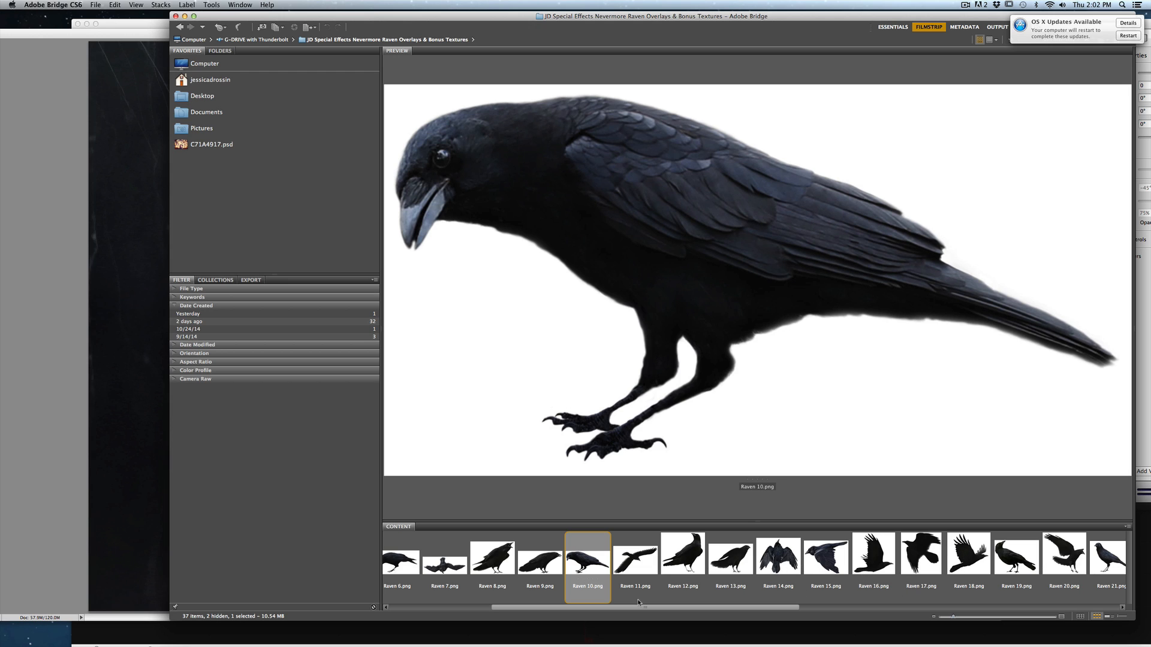
pyautogui.click(640, 565)
pyautogui.moveTo(640, 565); pyautogui.dragTo(399, 641)
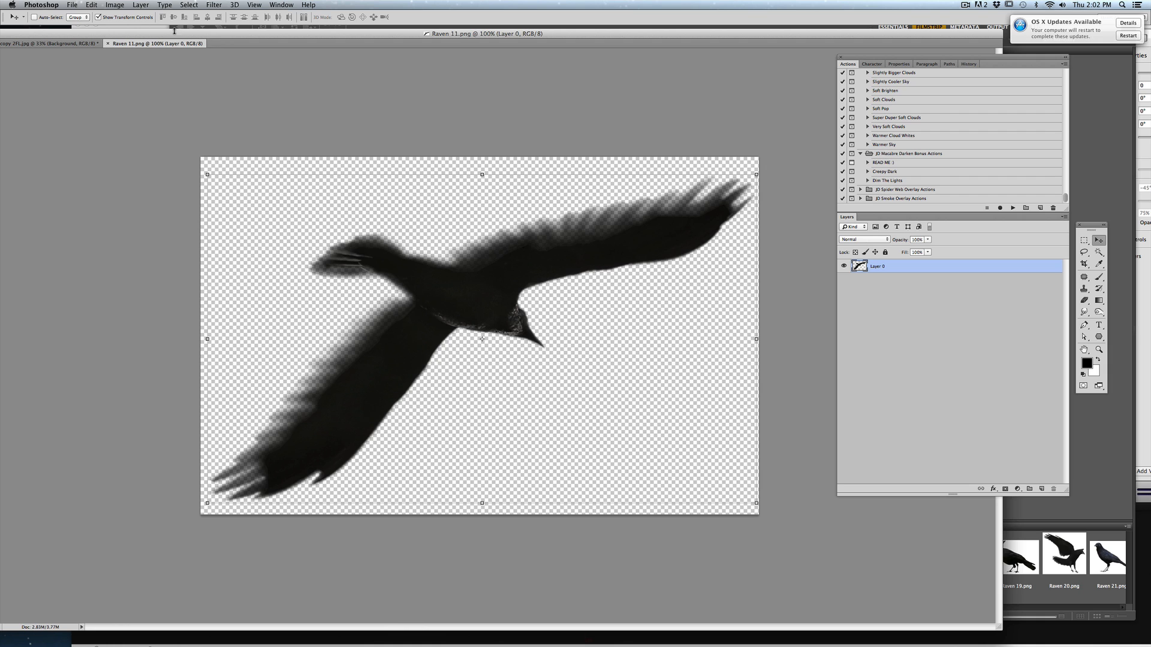
pyautogui.moveTo(179, 43); pyautogui.dragTo(424, 128)
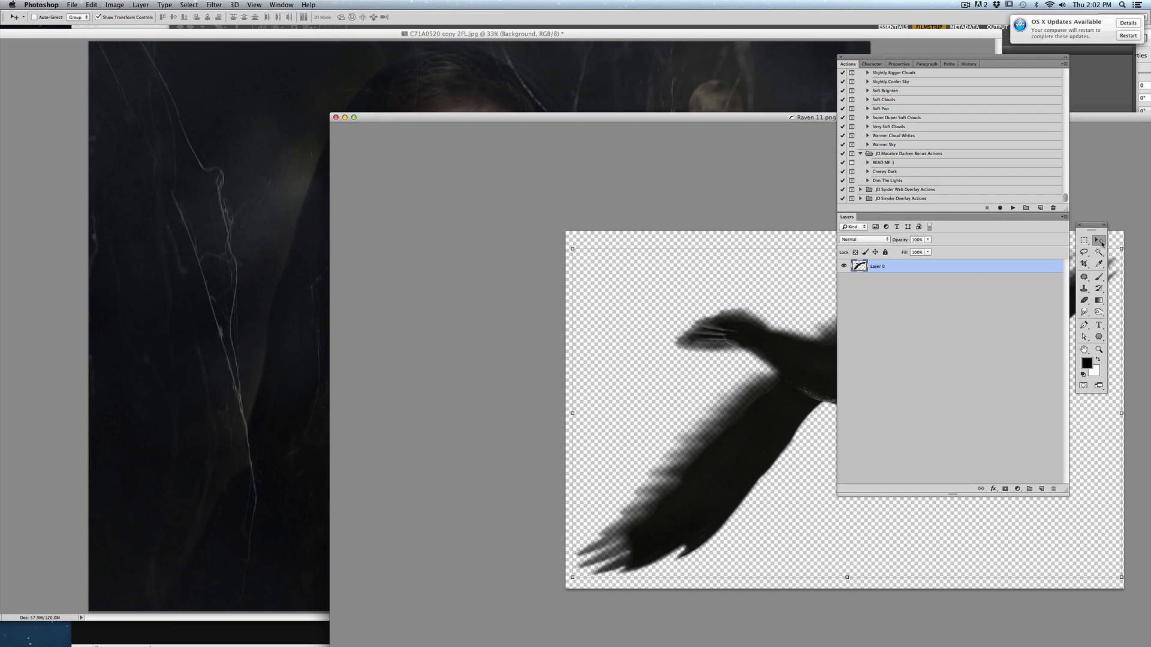
pyautogui.moveTo(739, 297); pyautogui.dragTo(782, 113)
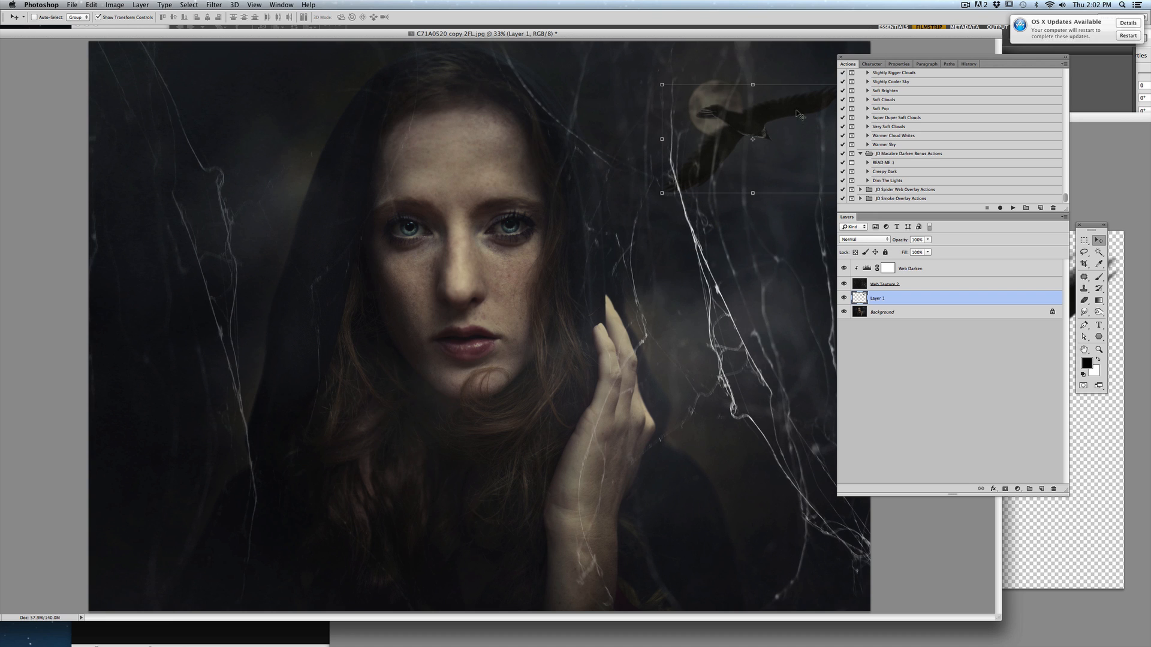
# - Scale the flying raven down with the transform controls and place it just beside the moon
pyautogui.moveTo(888, 59); pyautogui.dragTo(940, 53)
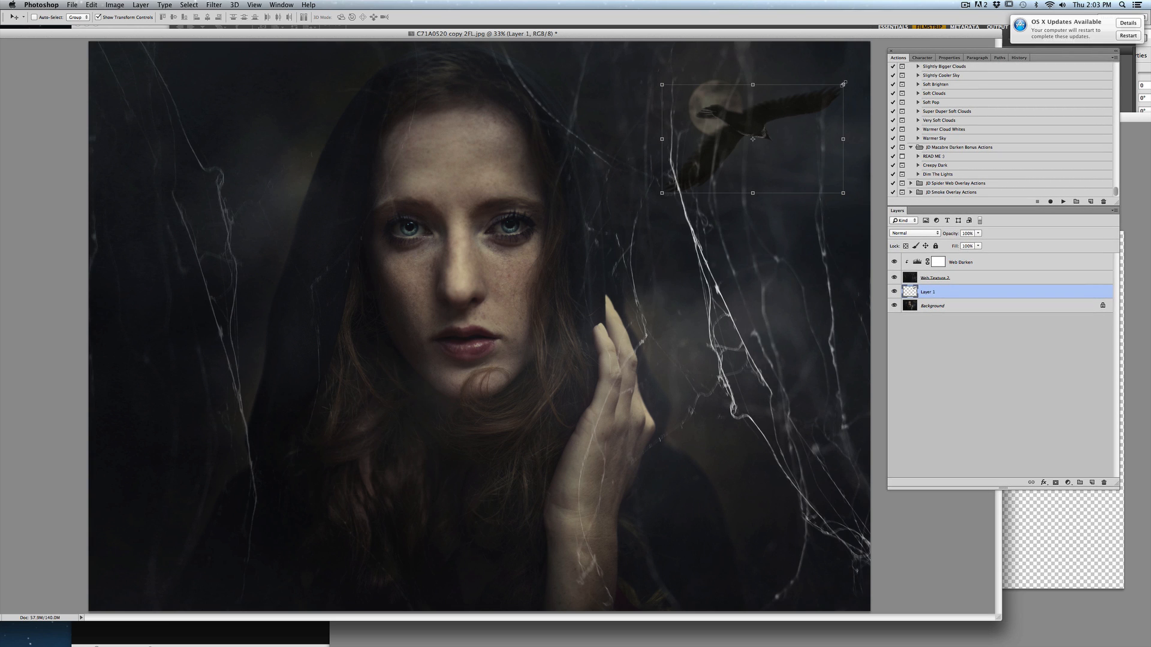
pyautogui.moveTo(844, 84); pyautogui.dragTo(774, 91)
pyautogui.press('Return')
pyautogui.moveTo(666, 156); pyautogui.dragTo(688, 146)
pyautogui.moveTo(774, 99); pyautogui.dragTo(775, 125)
pyautogui.press('Return')
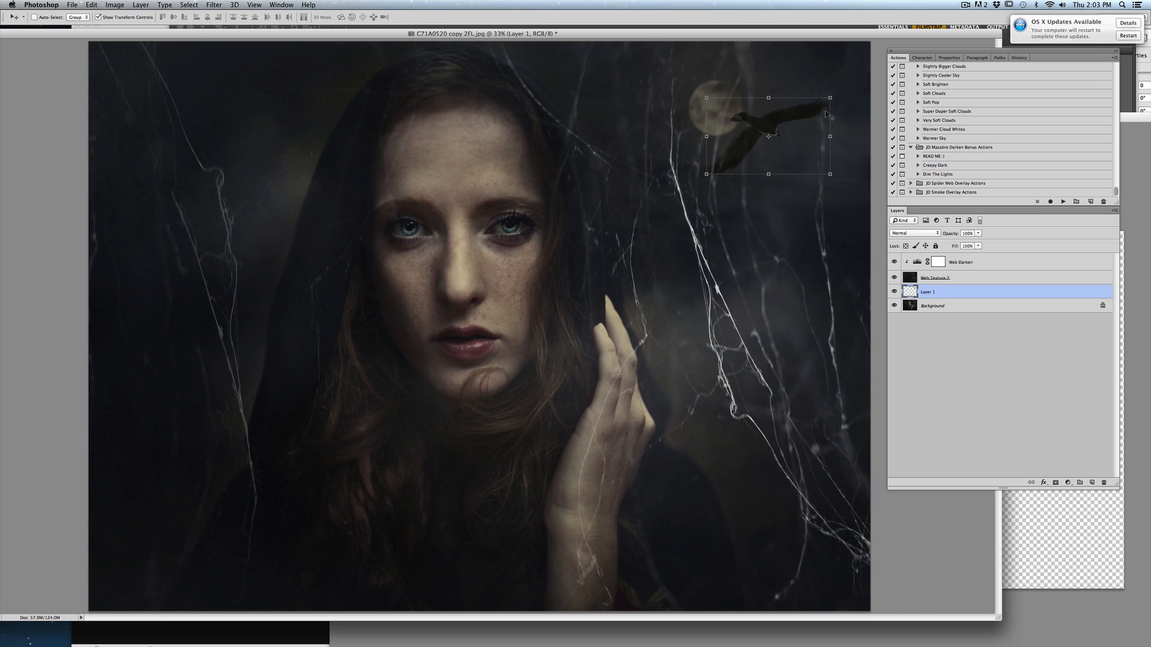
# - Switch to Bridge and look through the raven overlays following Raven 11.png for a suitable flock
pyautogui.click(1127, 85)
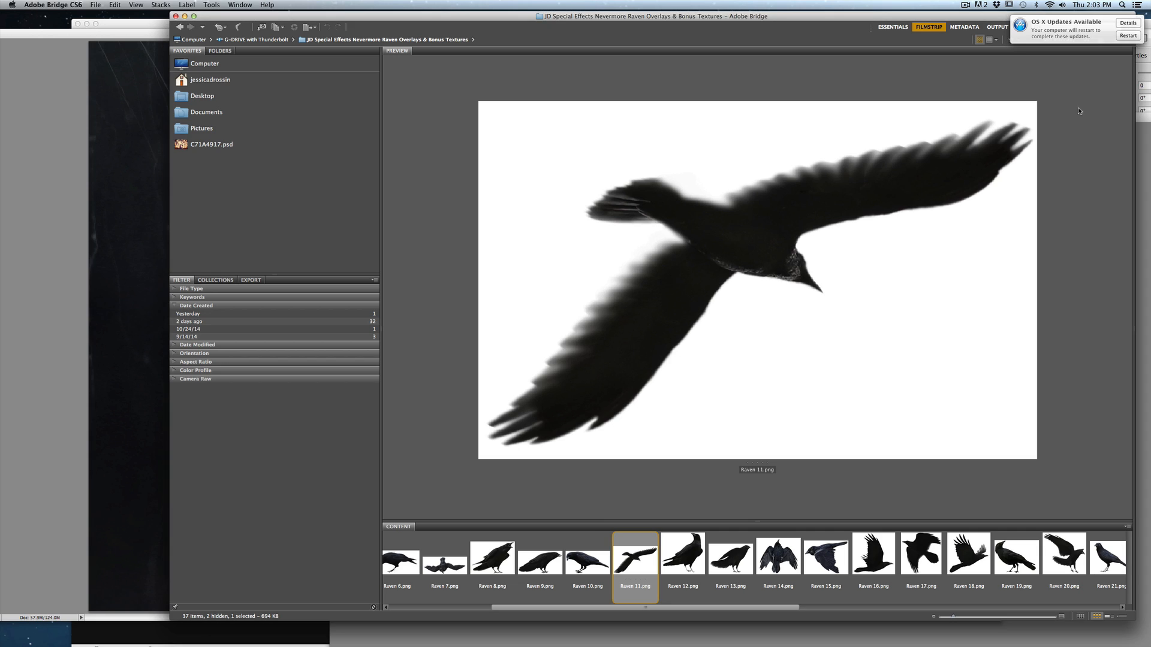
pyautogui.press('Right')
pyautogui.press('Right')
pyautogui.press('Right')
pyautogui.press('Right')
pyautogui.press('Right')
pyautogui.press('Right')
pyautogui.press('Right')
pyautogui.press('Right')
pyautogui.press('Right')
pyautogui.press('Right')
pyautogui.press('Right')
pyautogui.press('Right')
pyautogui.press('Right')
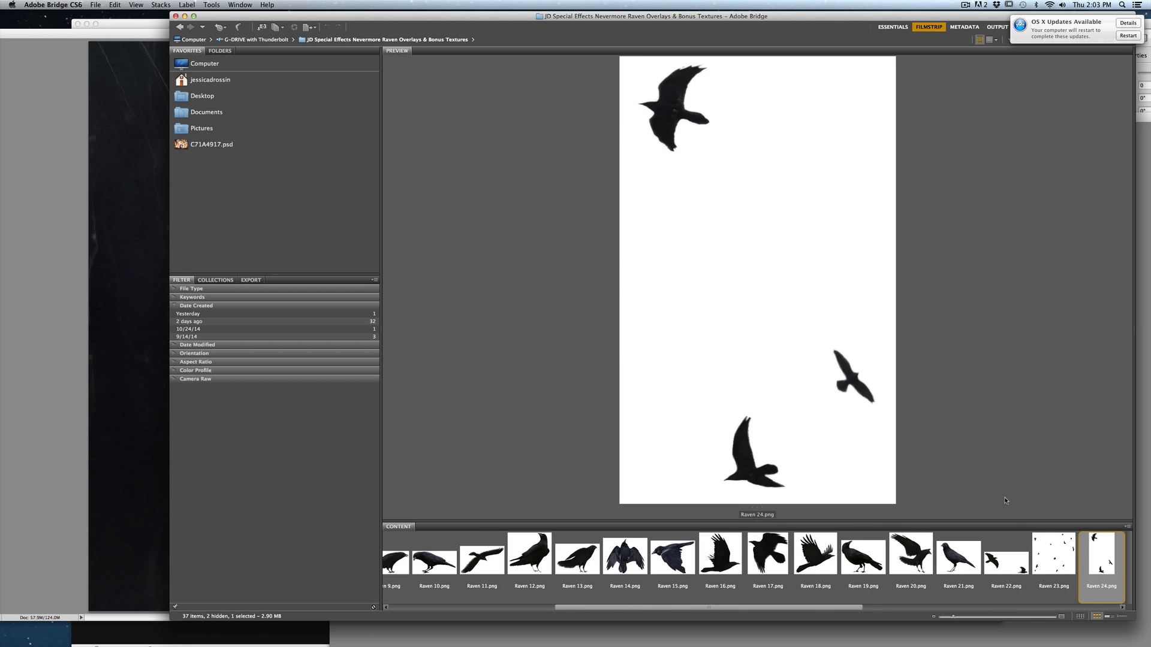
pyautogui.press('Right')
pyautogui.press('Right')
# - Place Raven 23.png from Bridge into the portrait as a new layer
pyautogui.click(969, 557)
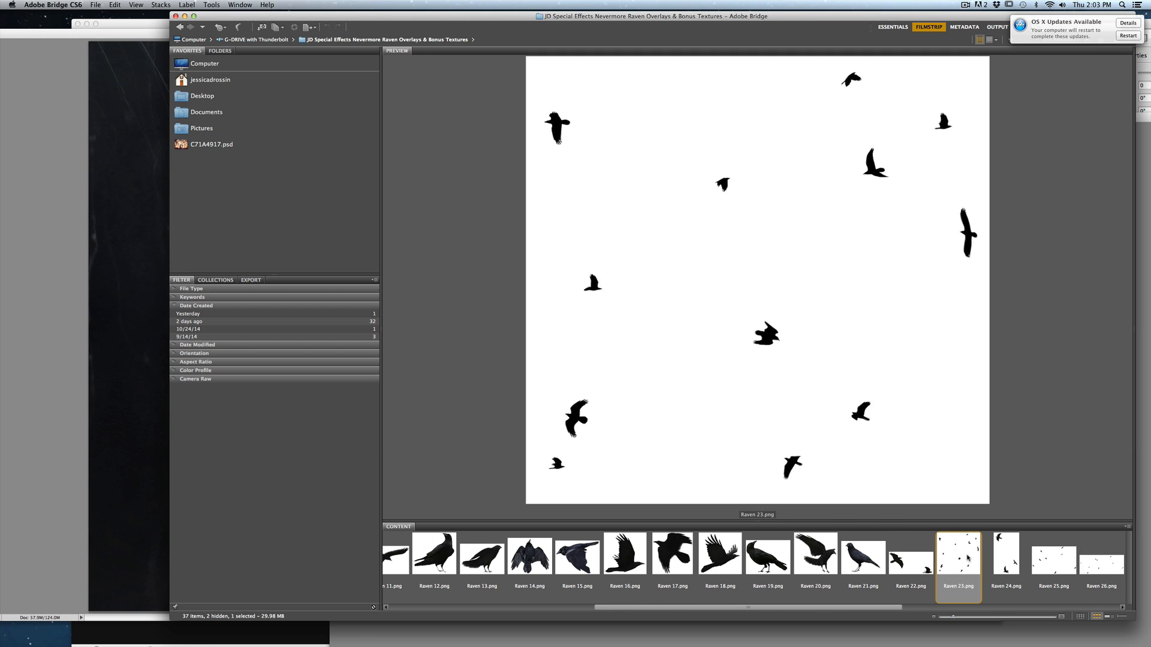
pyautogui.moveTo(964, 557); pyautogui.dragTo(150, 290)
pyautogui.moveTo(615, 397); pyautogui.dragTo(161, 288)
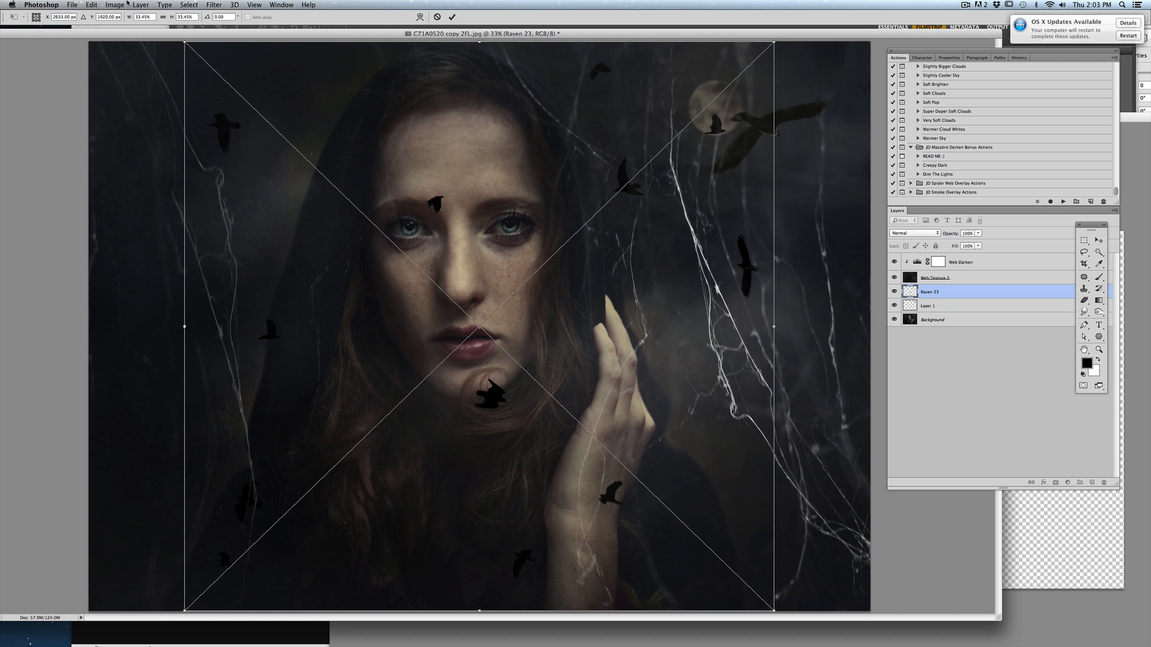
pyautogui.click(452, 16)
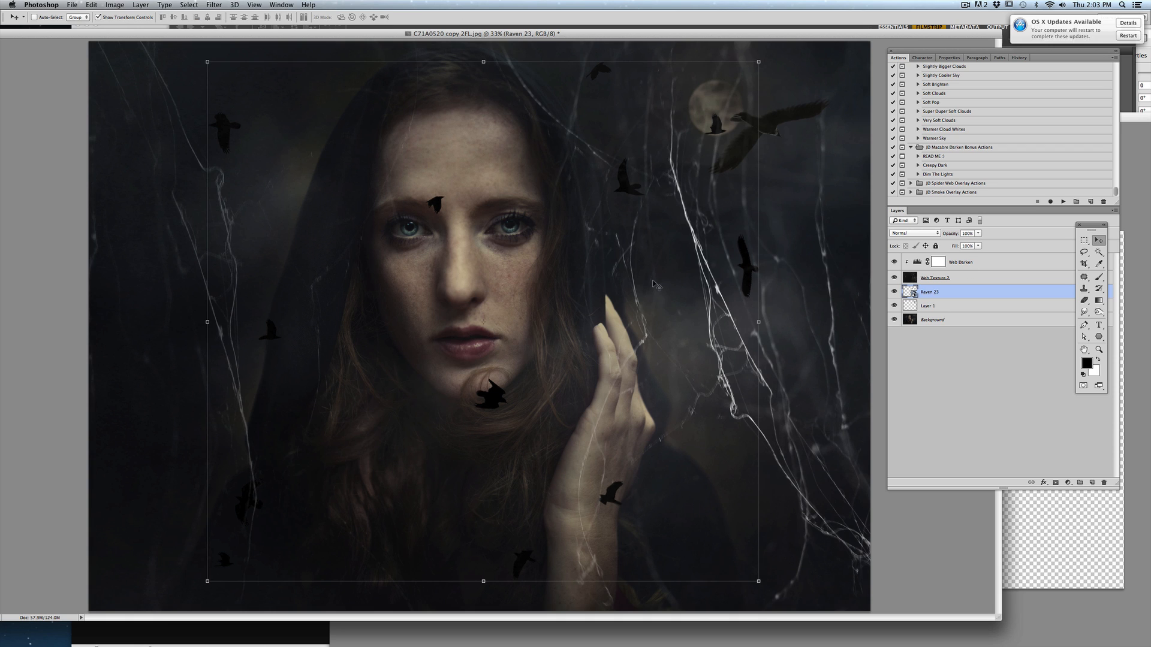
# - Scale the Raven 23 flock to about 14.85% and move it into the portrait's upper-right sky around the moon
pyautogui.moveTo(520, 303); pyautogui.dragTo(621, 216)
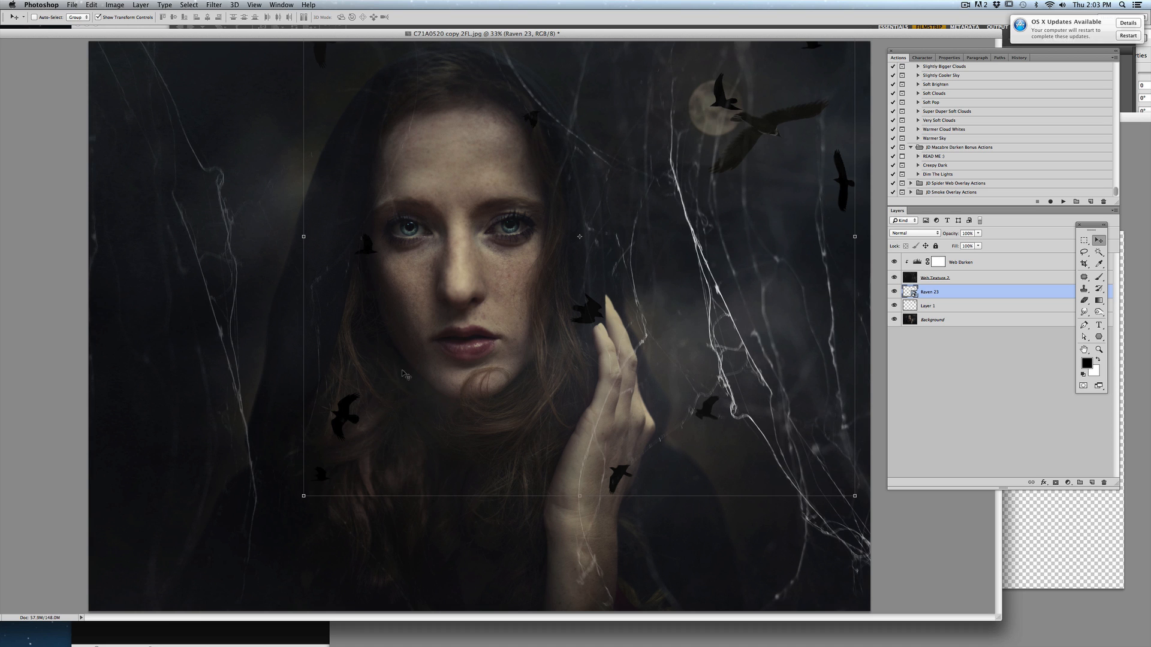
pyautogui.moveTo(303, 495); pyautogui.dragTo(591, 360)
pyautogui.moveTo(353, 458); pyautogui.dragTo(680, 142)
pyautogui.moveTo(807, 88); pyautogui.dragTo(737, 235)
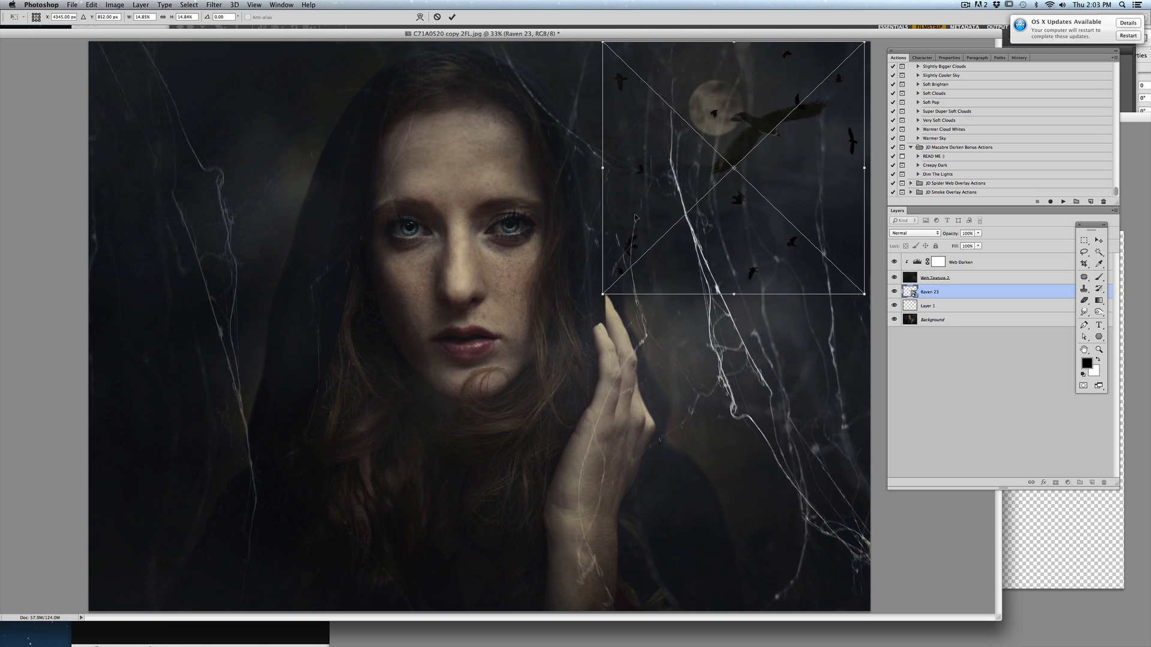
pyautogui.press('Return')
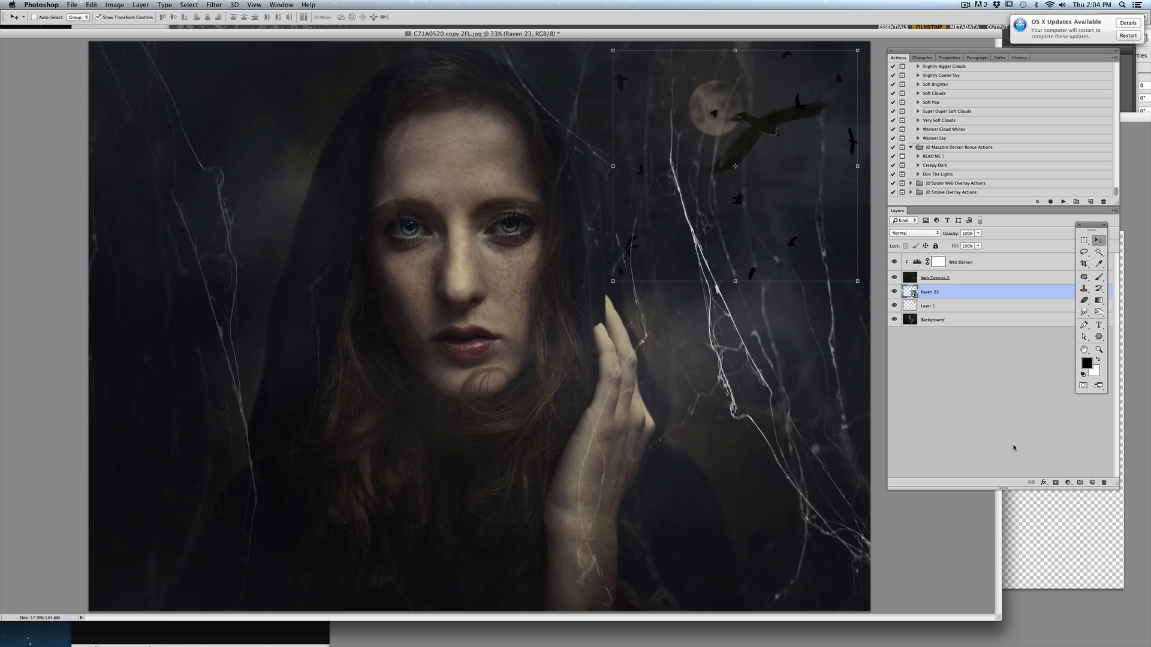
# - Add a layer mask to Raven 23 and paint on it in black to hide several of the small birds
pyautogui.click(1055, 483)
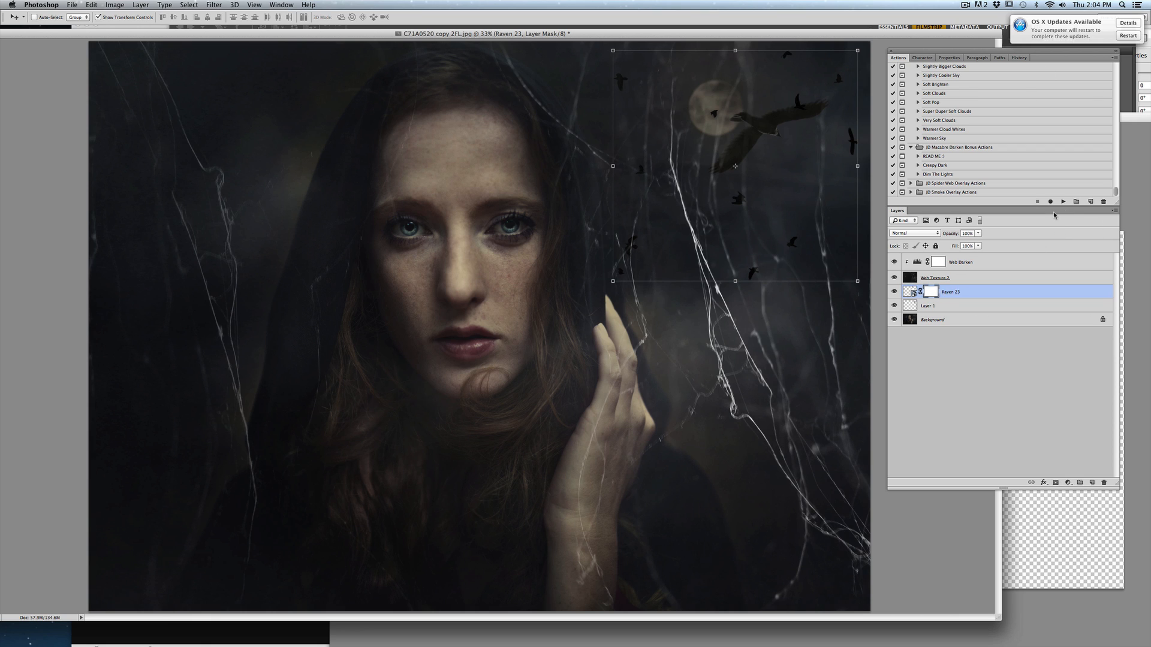
pyautogui.moveTo(1054, 214); pyautogui.dragTo(1042, 253)
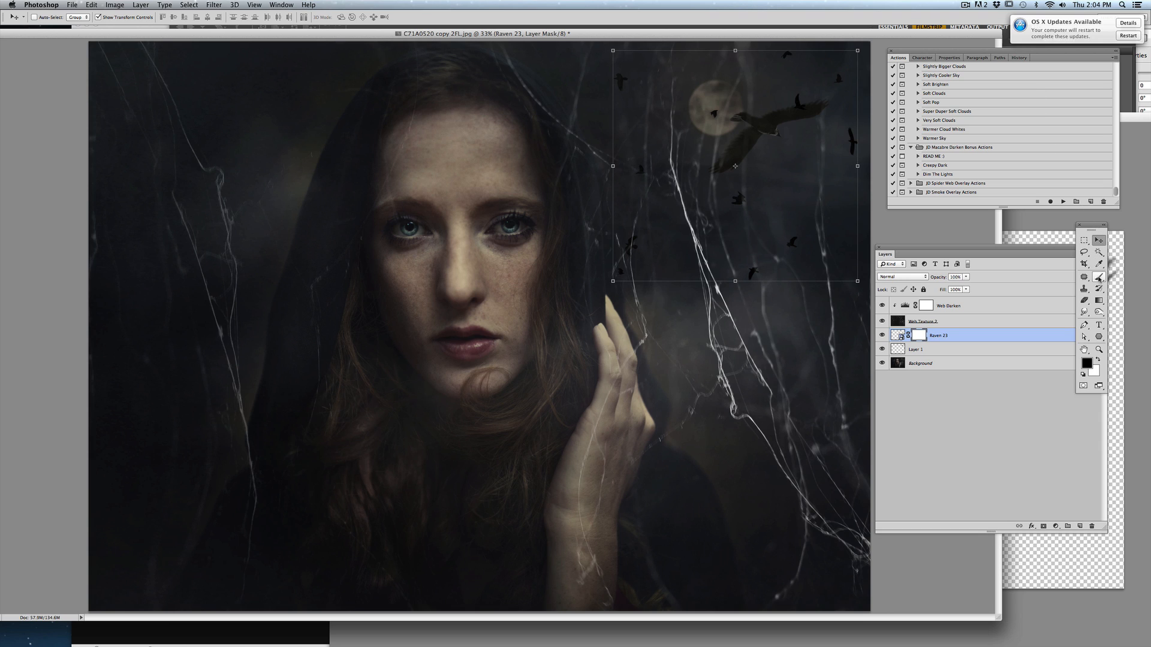
pyautogui.click(1099, 278)
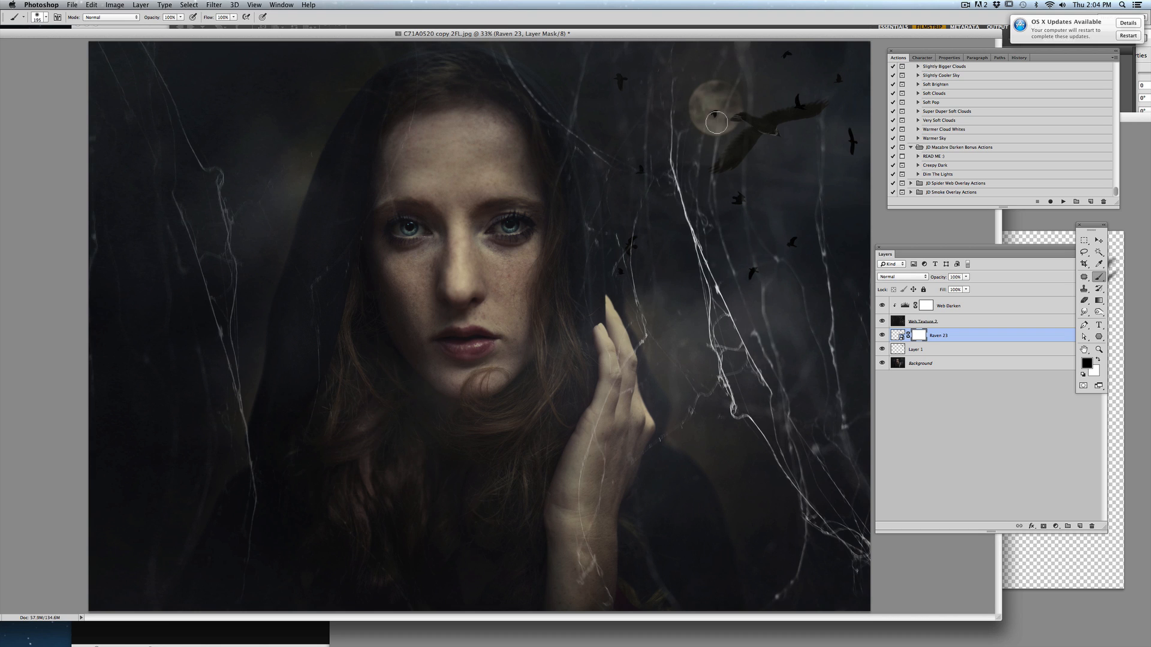
pyautogui.moveTo(629, 232); pyautogui.dragTo(629, 278)
pyautogui.click(644, 172)
pyautogui.click(749, 268)
pyautogui.click(795, 240)
pyautogui.click(743, 201)
pyautogui.click(798, 102)
# - Hide the Raven 23 layer and the flying raven's Layer 1
pyautogui.click(882, 335)
pyautogui.click(882, 349)
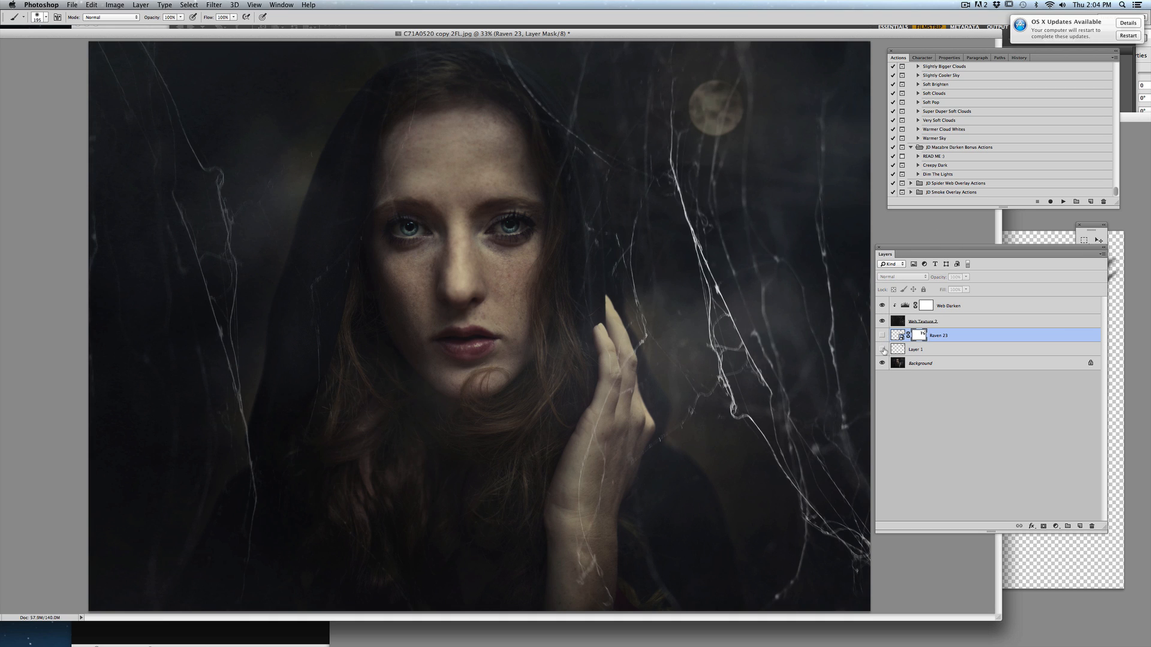
# - Close the Raven 11.png document and switch to Bridge
pyautogui.click(1033, 227)
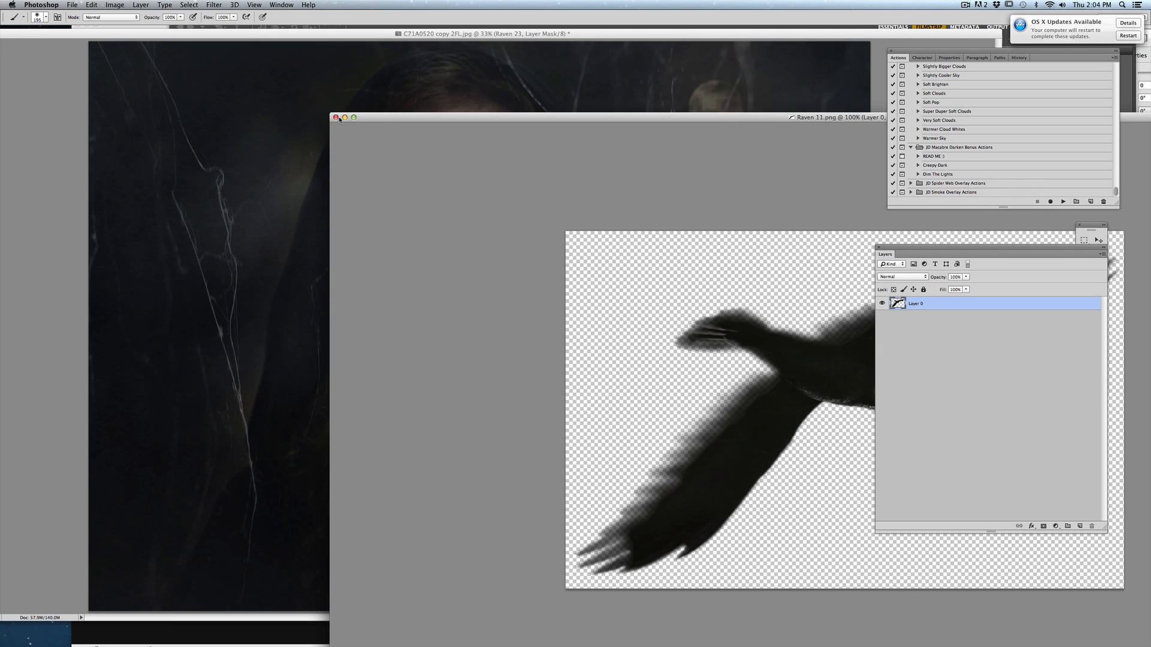
pyautogui.click(336, 117)
pyautogui.click(1057, 231)
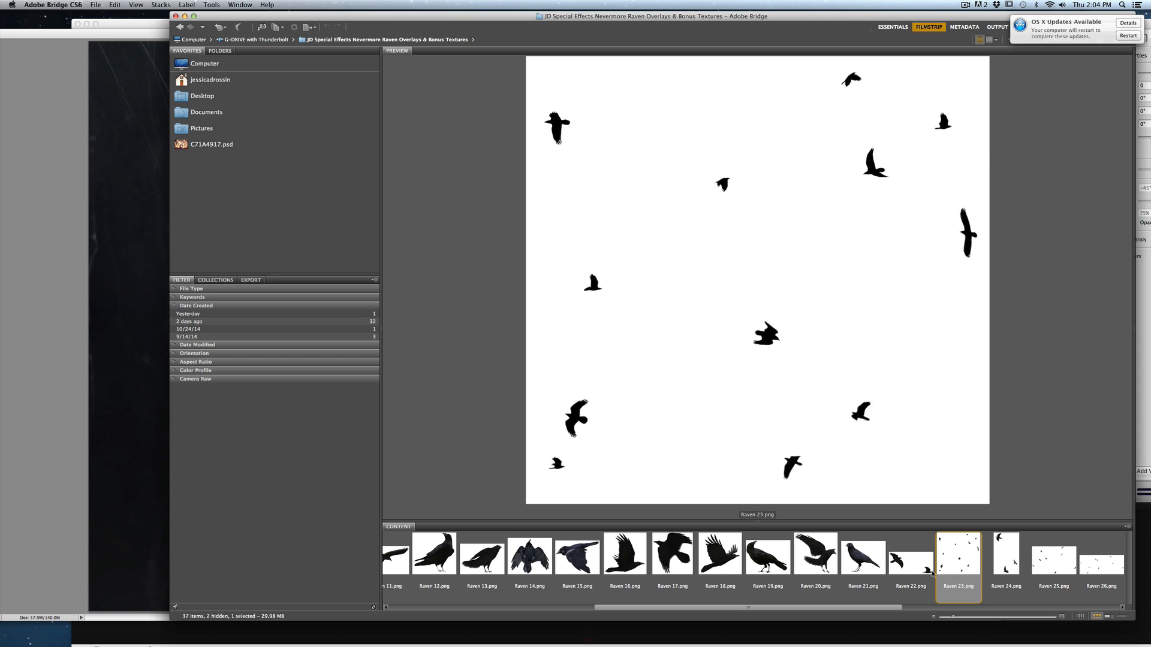
# - Open Raven 22.png from Bridge in Photoshop and float its document over the portrait
pyautogui.click(911, 572)
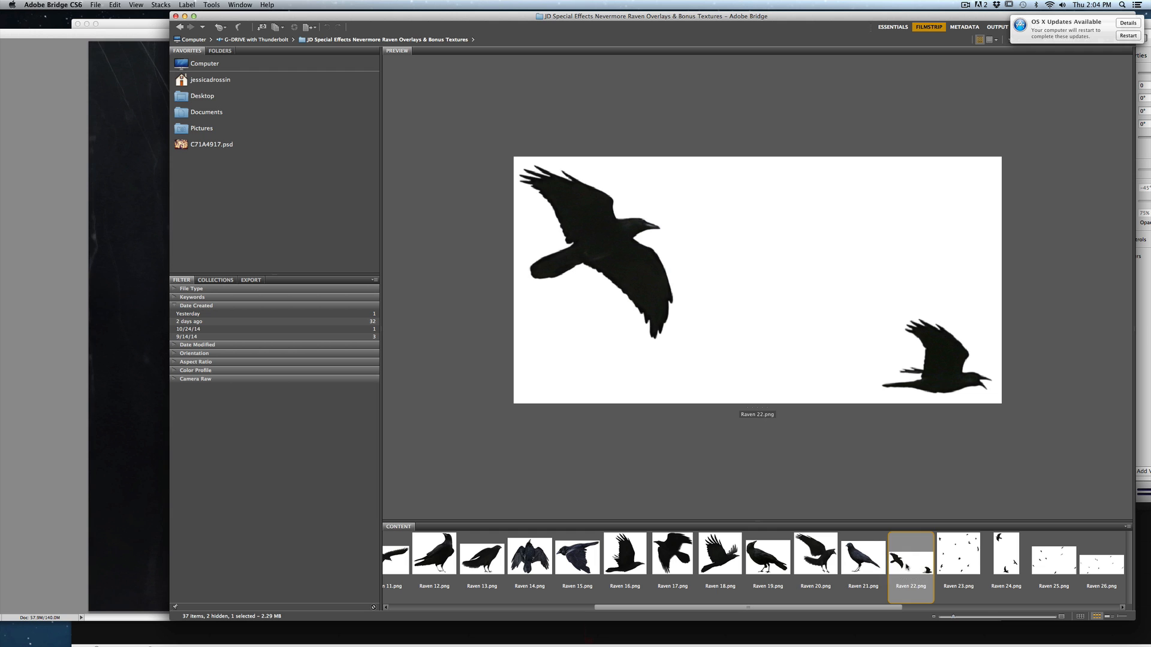
pyautogui.moveTo(908, 565); pyautogui.dragTo(398, 634)
pyautogui.moveTo(201, 44); pyautogui.dragTo(433, 129)
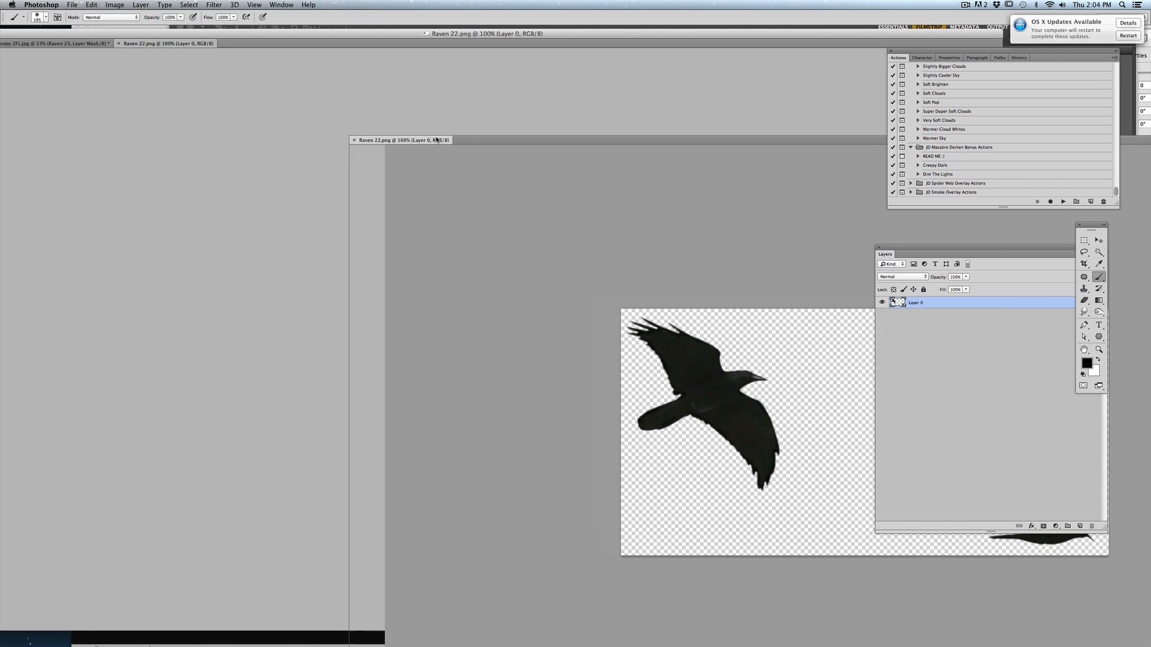
# - Copy the two Raven 22 birds into the portrait at full size, with the larger bird over the moon
pyautogui.click(1099, 240)
pyautogui.moveTo(748, 336); pyautogui.dragTo(770, 130)
pyautogui.press('super+t')
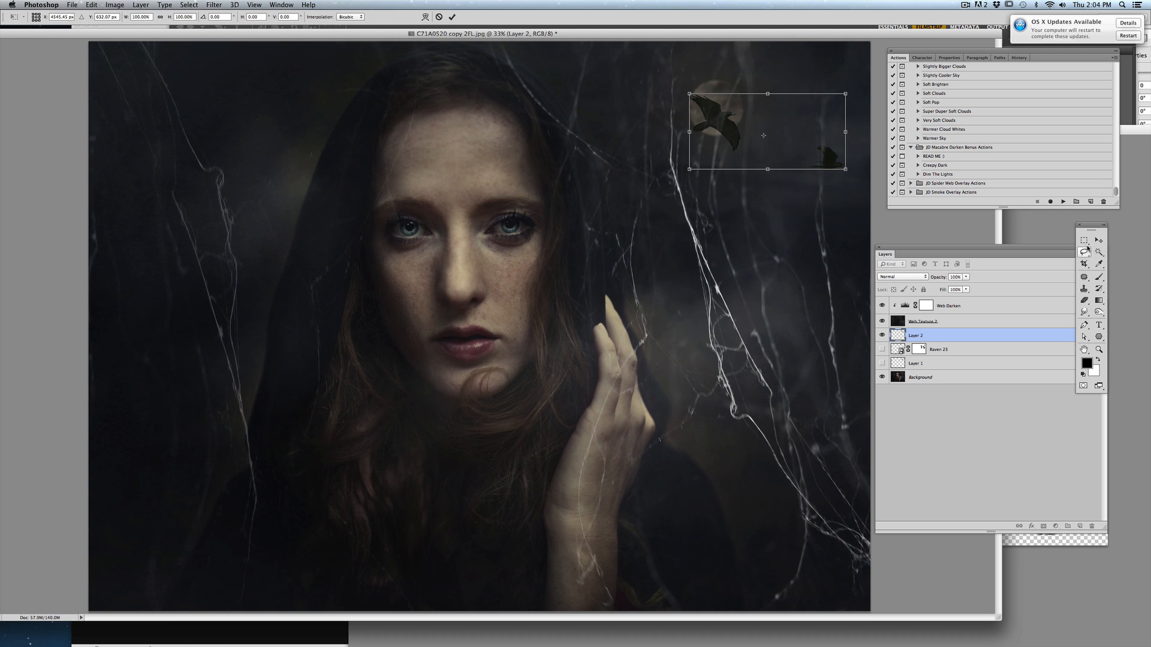
pyautogui.click(1083, 240)
pyautogui.click(652, 207)
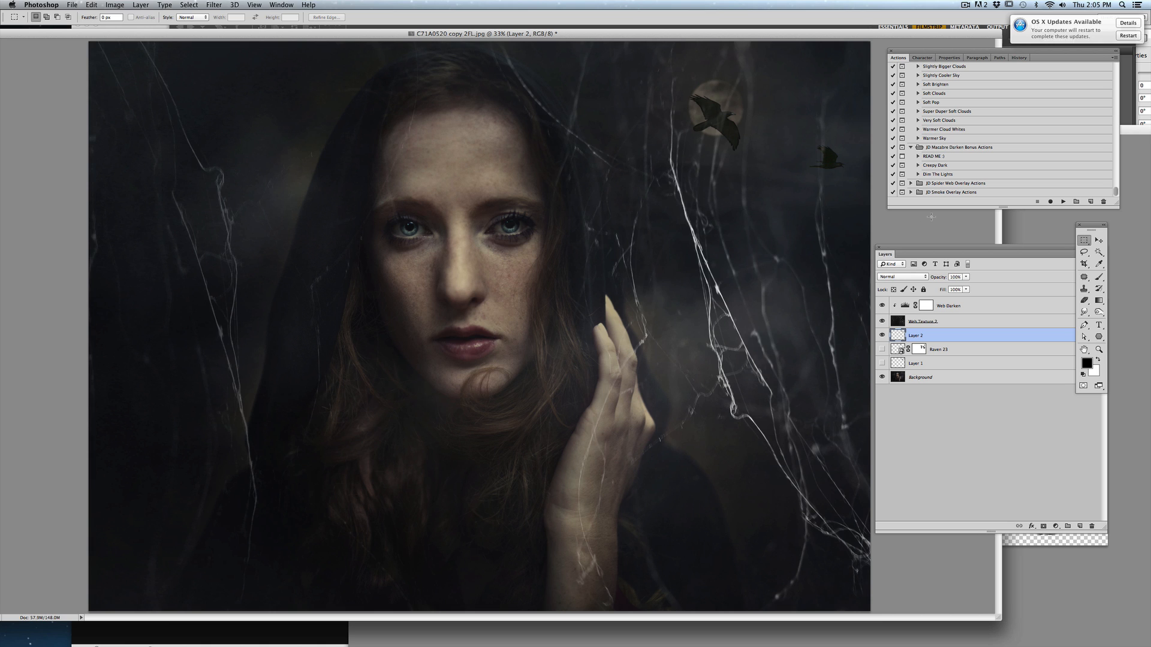
# - Place Raven 26.png from Bridge into the portrait at 100% scale, moved to the upper-right sky around the moon
pyautogui.click(1127, 111)
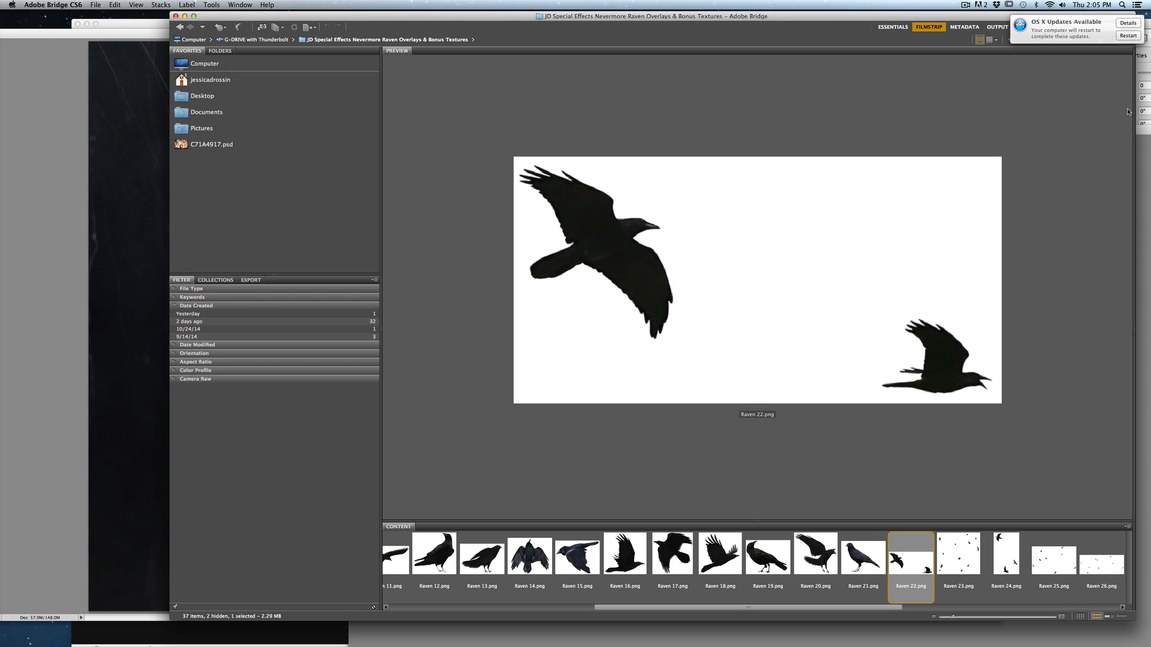
pyautogui.click(1055, 567)
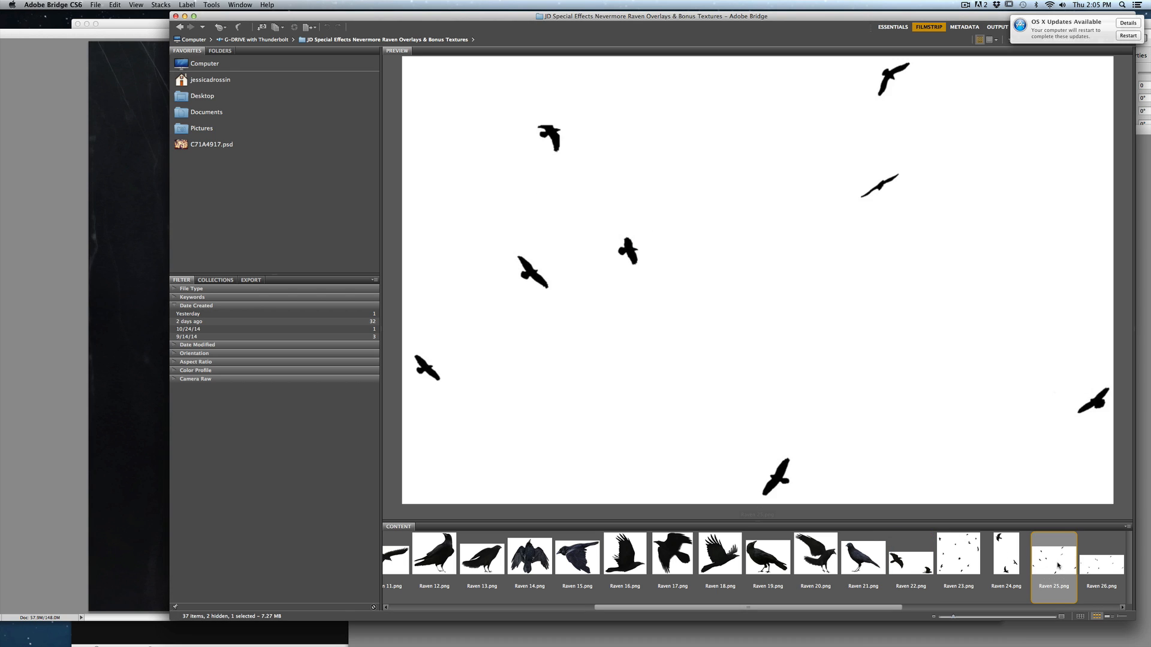
pyautogui.click(1095, 567)
pyautogui.moveTo(1094, 565); pyautogui.dragTo(141, 298)
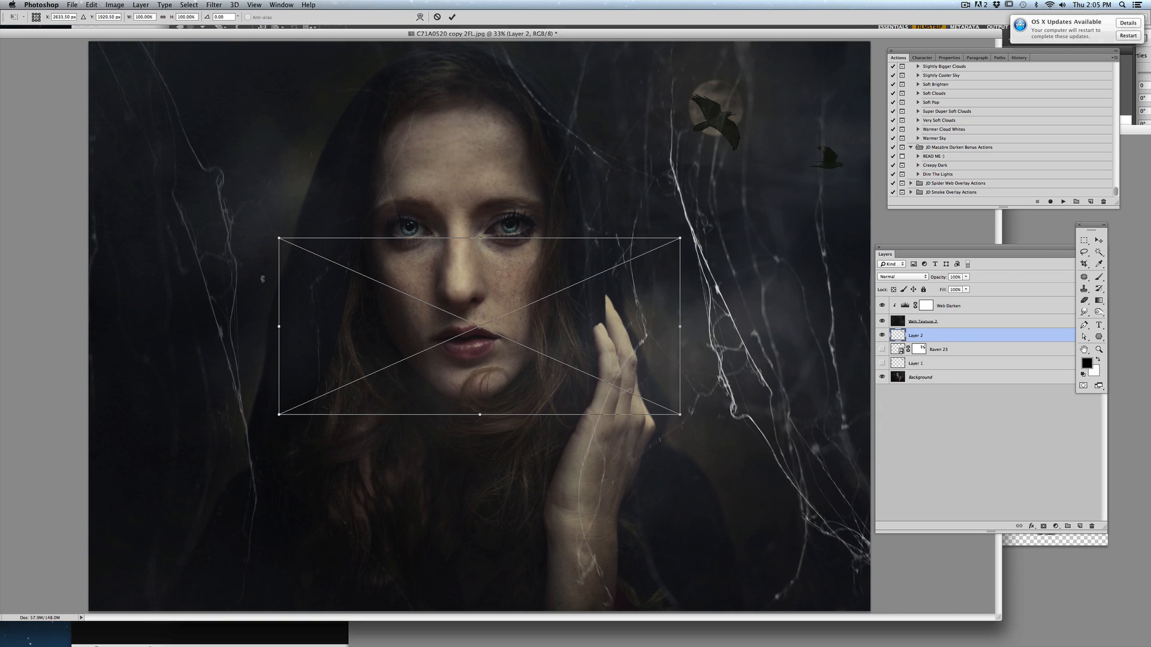
pyautogui.moveTo(670, 220); pyautogui.dragTo(732, 150)
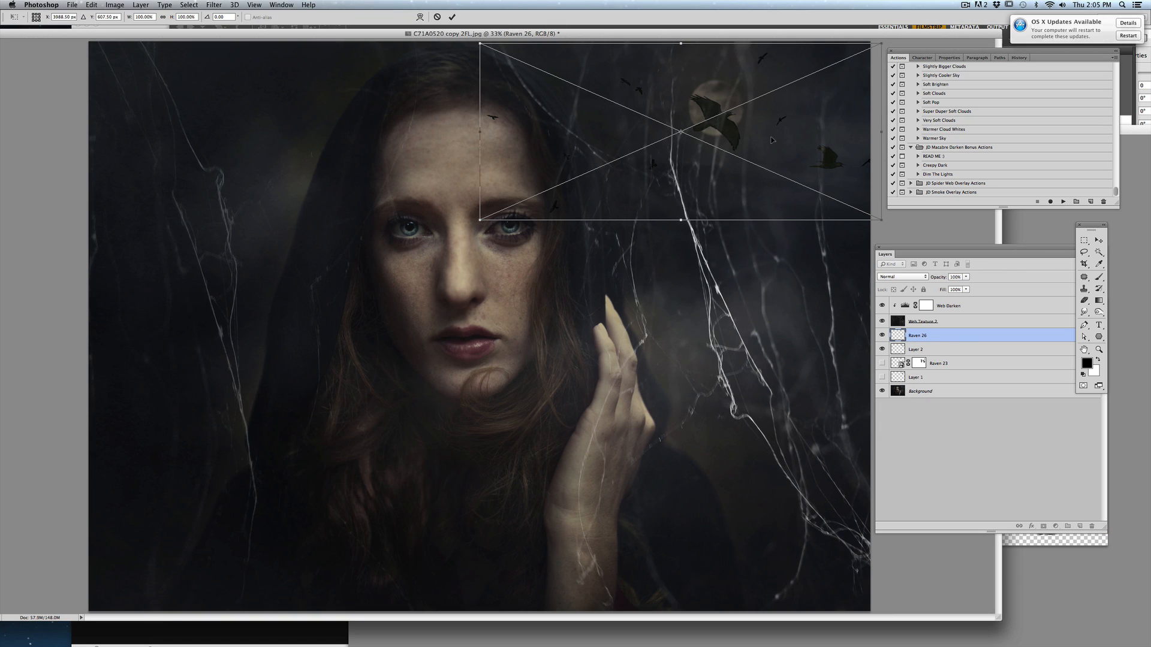
pyautogui.press('Return')
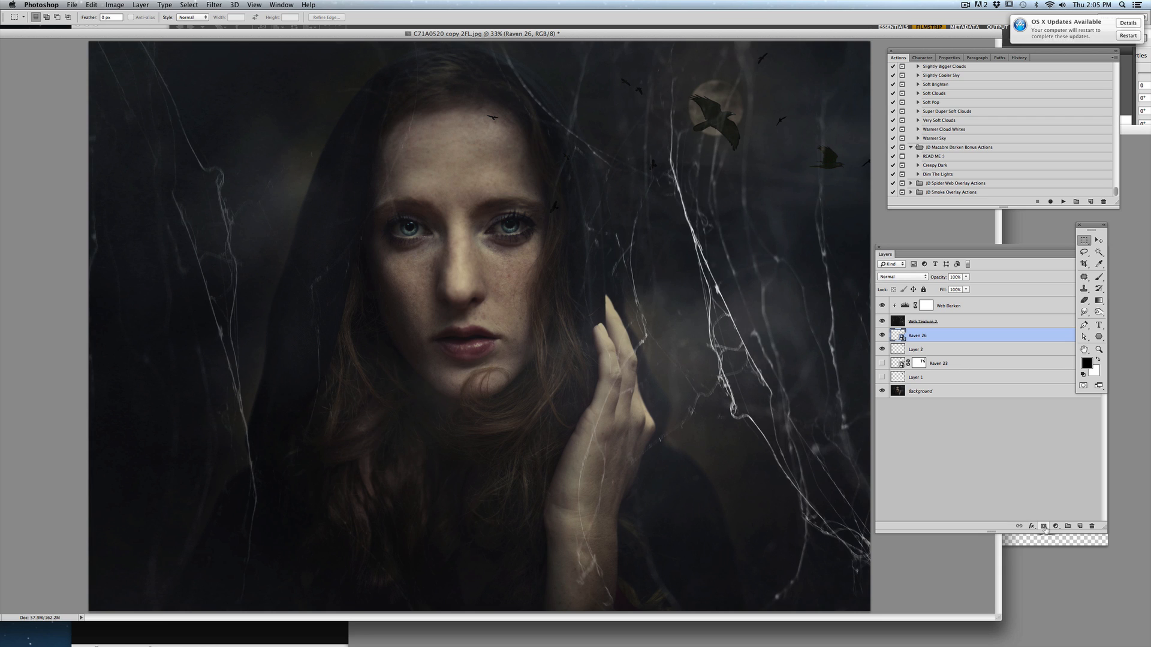
# - Add a layer mask to Raven 26 and paint on it in black to hide the birds over the woman's head
pyautogui.click(1043, 526)
pyautogui.click(1089, 235)
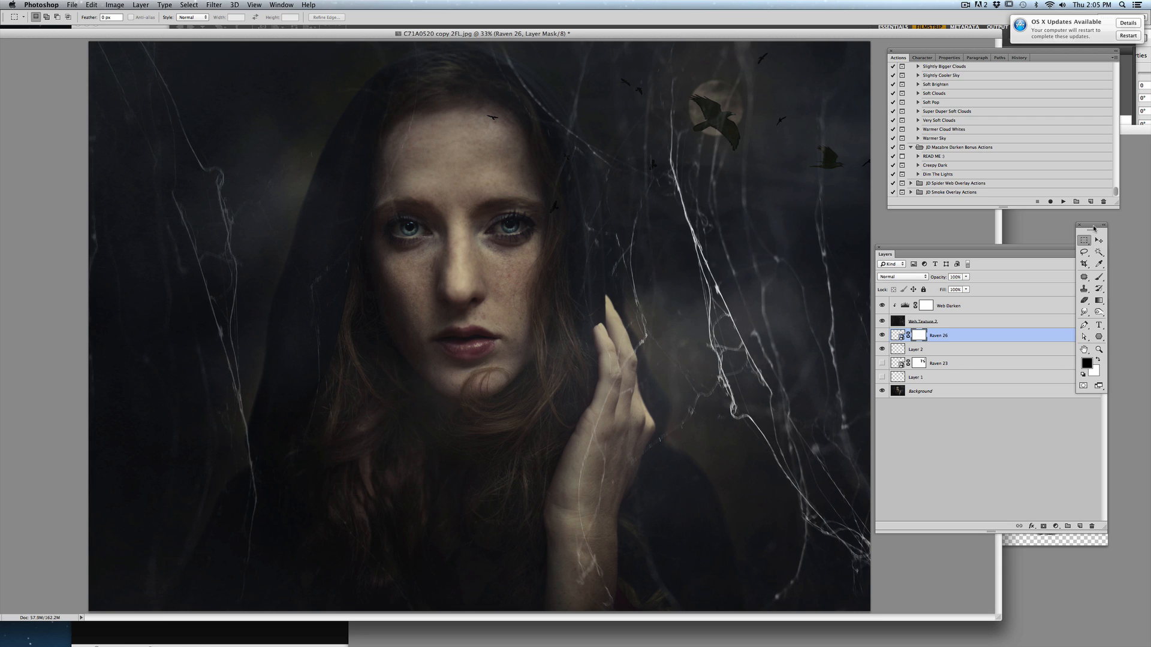
pyautogui.click(1099, 276)
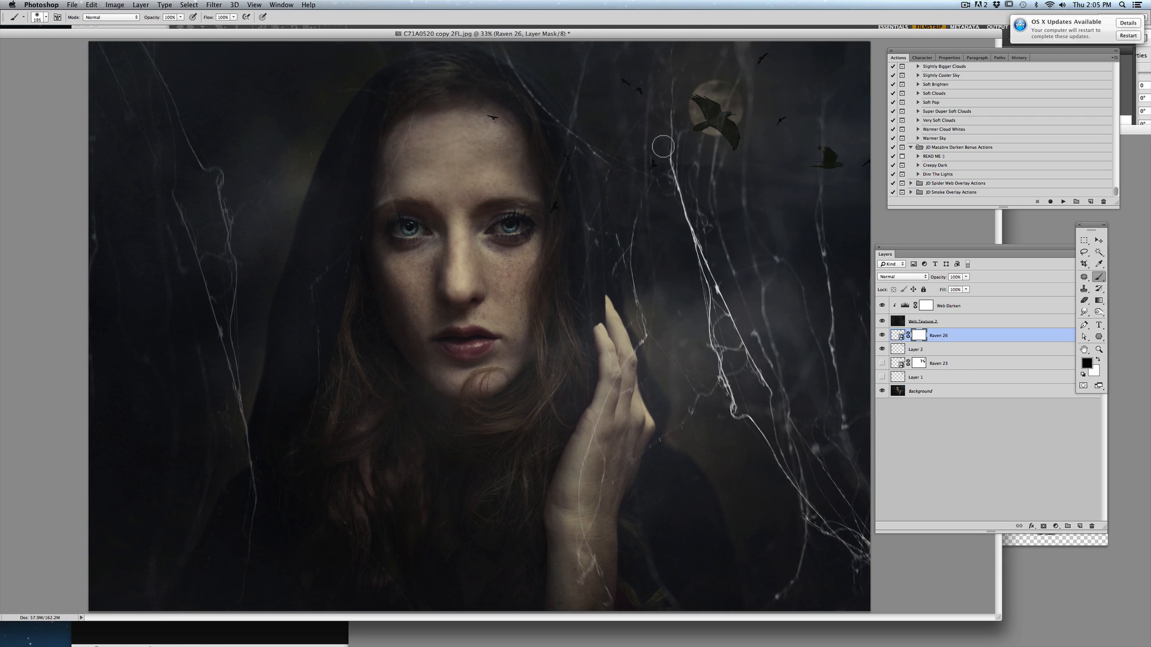
pyautogui.moveTo(493, 89)
pyautogui.mouseDown()
pyautogui.moveTo(516, 182)
pyautogui.moveTo(568, 148)
pyautogui.moveTo(540, 254)
pyautogui.moveTo(601, 200)
pyautogui.moveTo(615, 260)
pyautogui.moveTo(648, 312)
pyautogui.moveTo(611, 153)
pyautogui.moveTo(664, 175)
pyautogui.moveTo(672, 253)
pyautogui.mouseUp()
# - Switch to Bridge and open the Bonus Textures folder at the end of the raven overlay set
pyautogui.click(1126, 83)
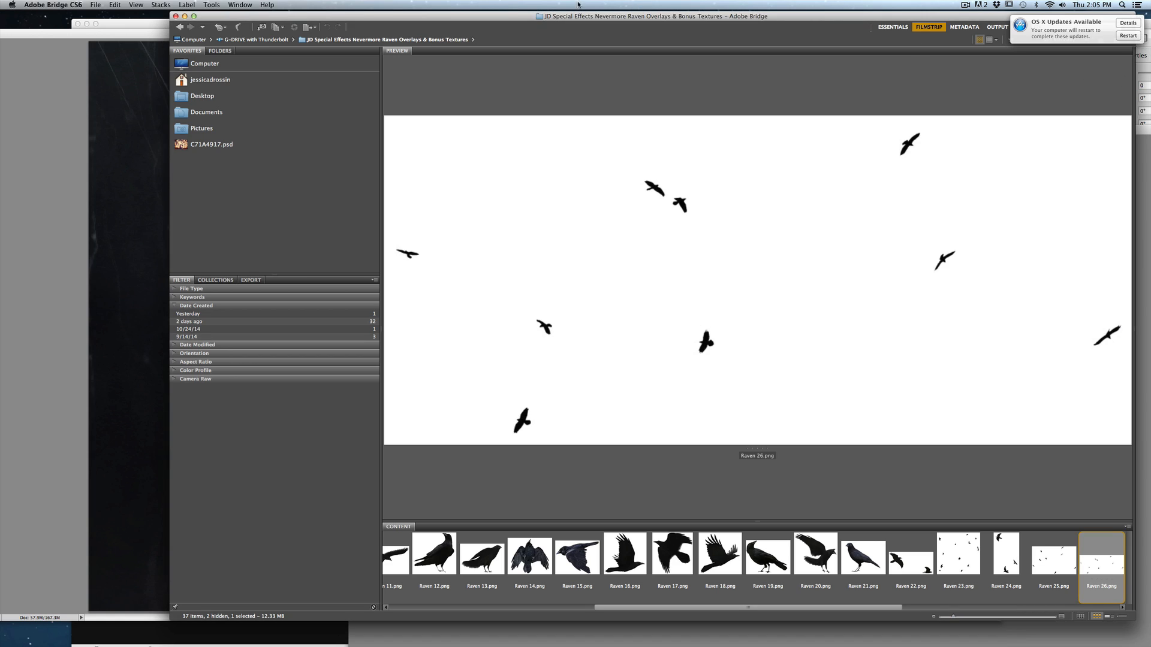
pyautogui.moveTo(881, 607); pyautogui.dragTo(1099, 641)
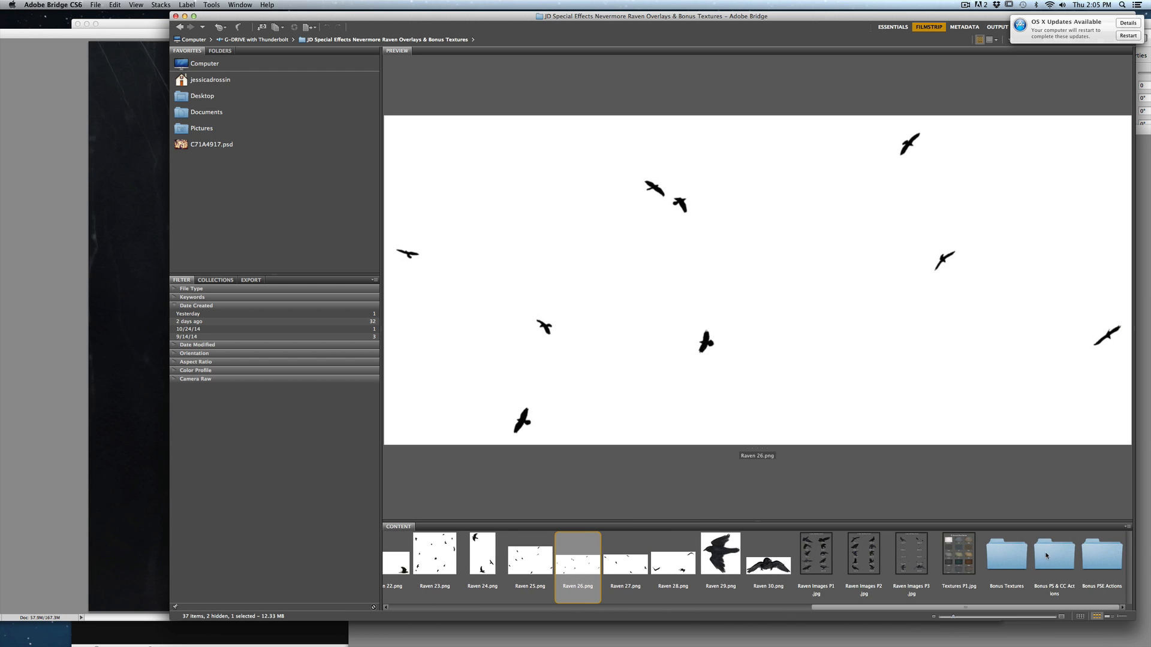
pyautogui.click(1010, 561)
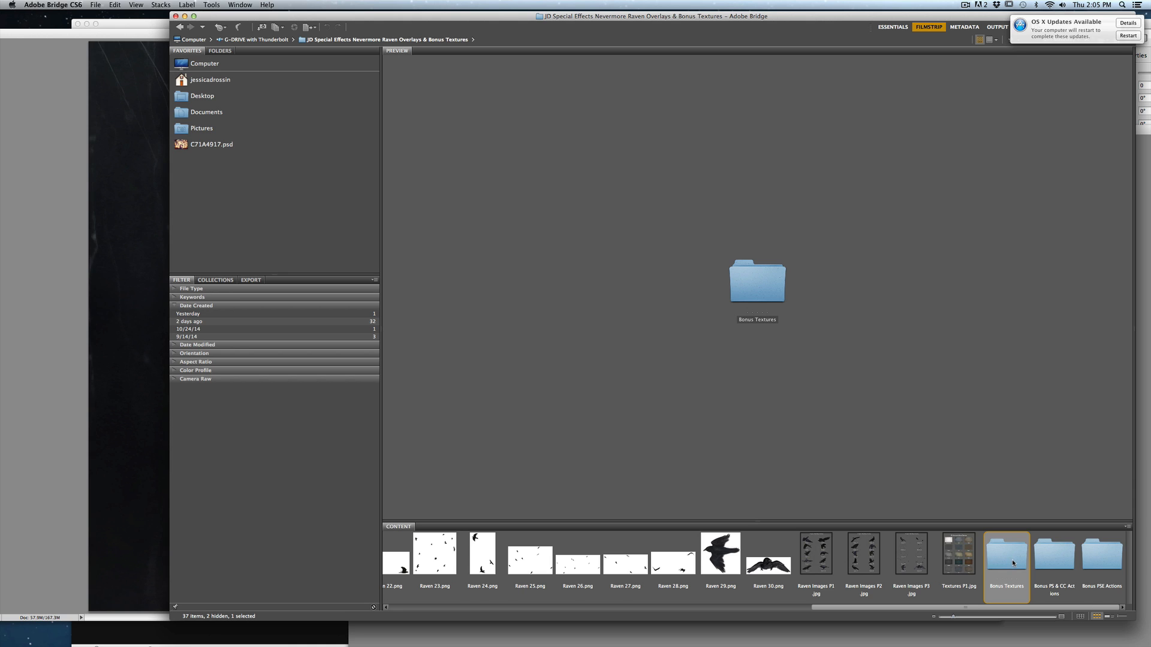
pyautogui.doubleClick(1012, 563)
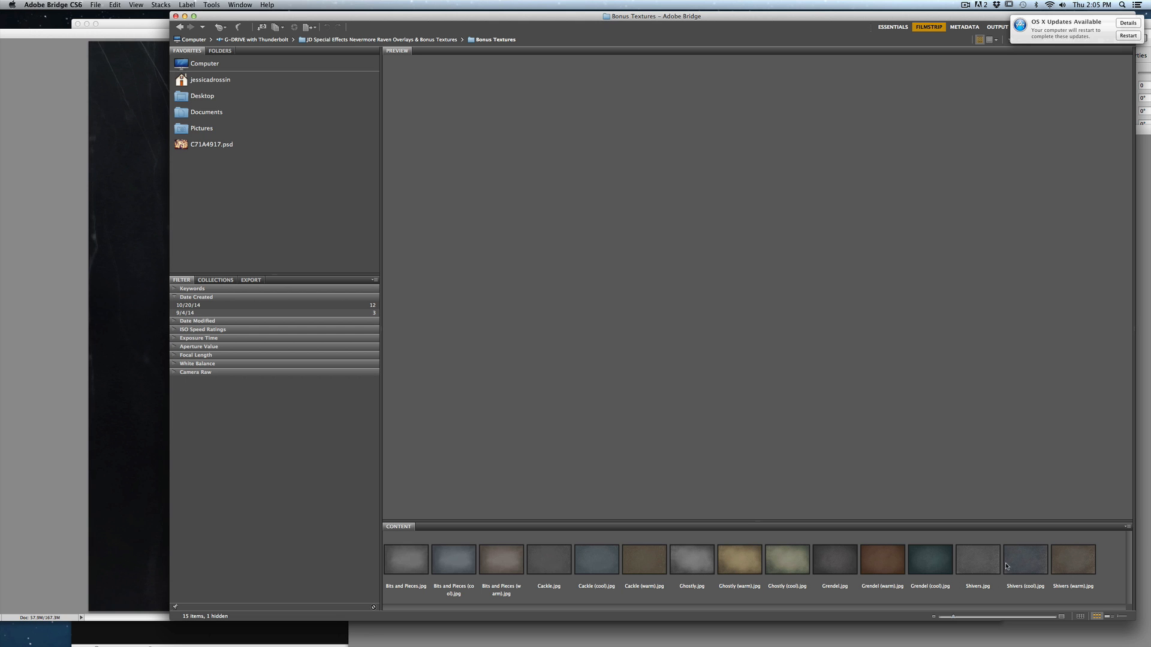
# - Place Cackle (warm).jpg into the portrait and stretch it vertically to cover the full canvas
pyautogui.click(646, 558)
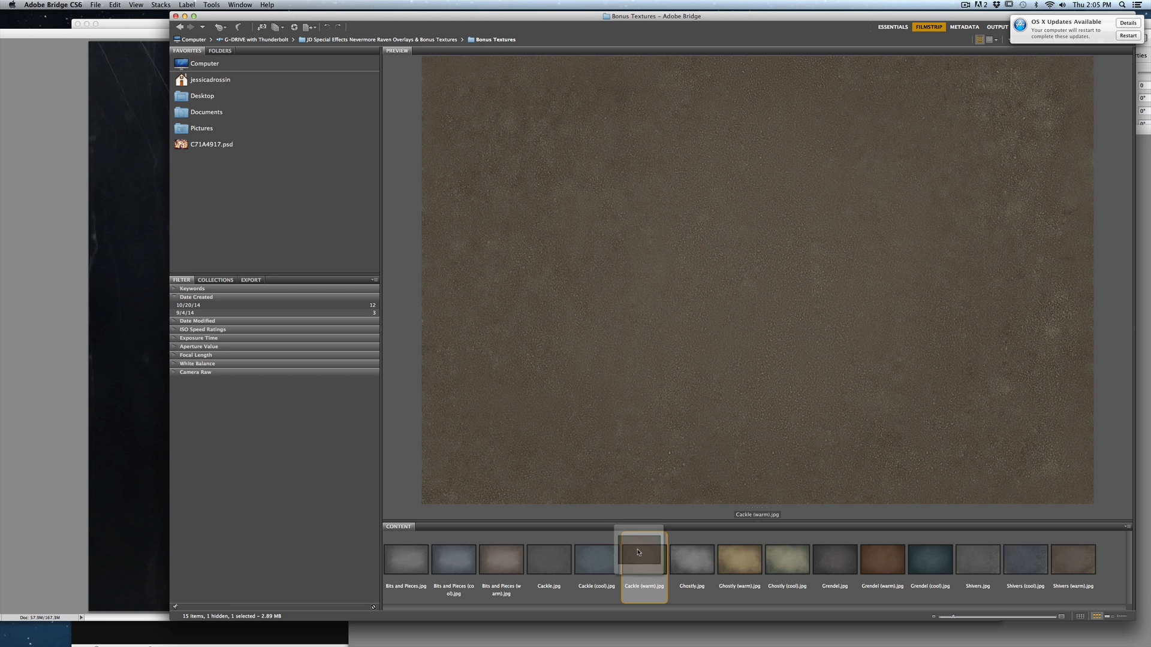
pyautogui.moveTo(640, 555); pyautogui.dragTo(139, 412)
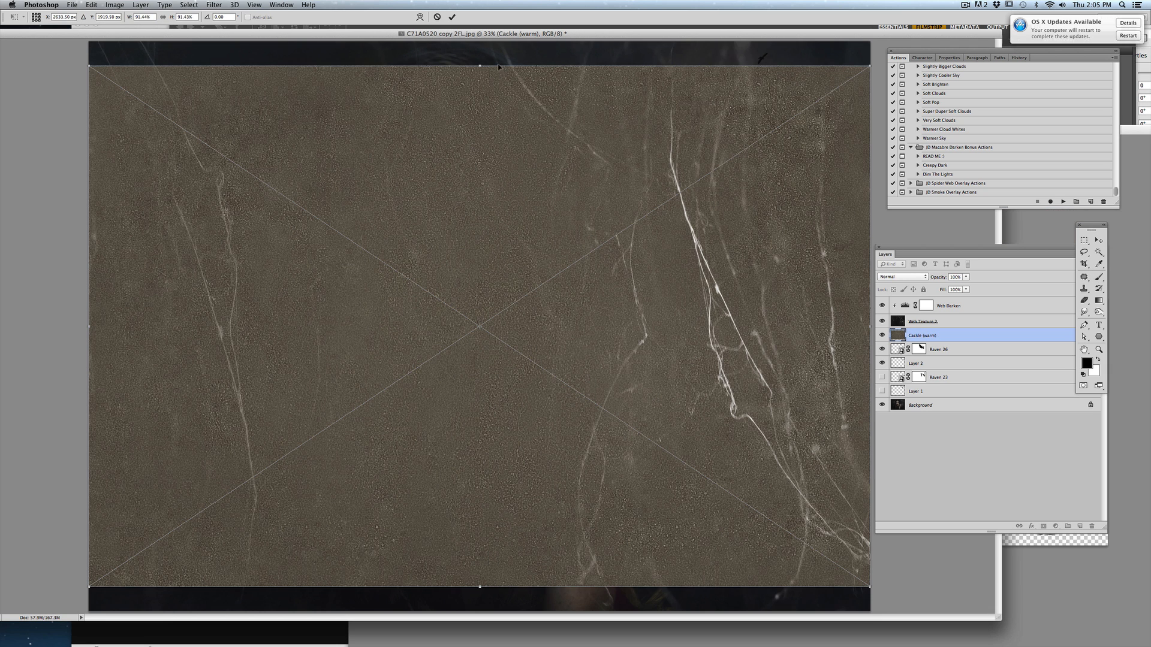
pyautogui.moveTo(481, 65); pyautogui.dragTo(480, 41)
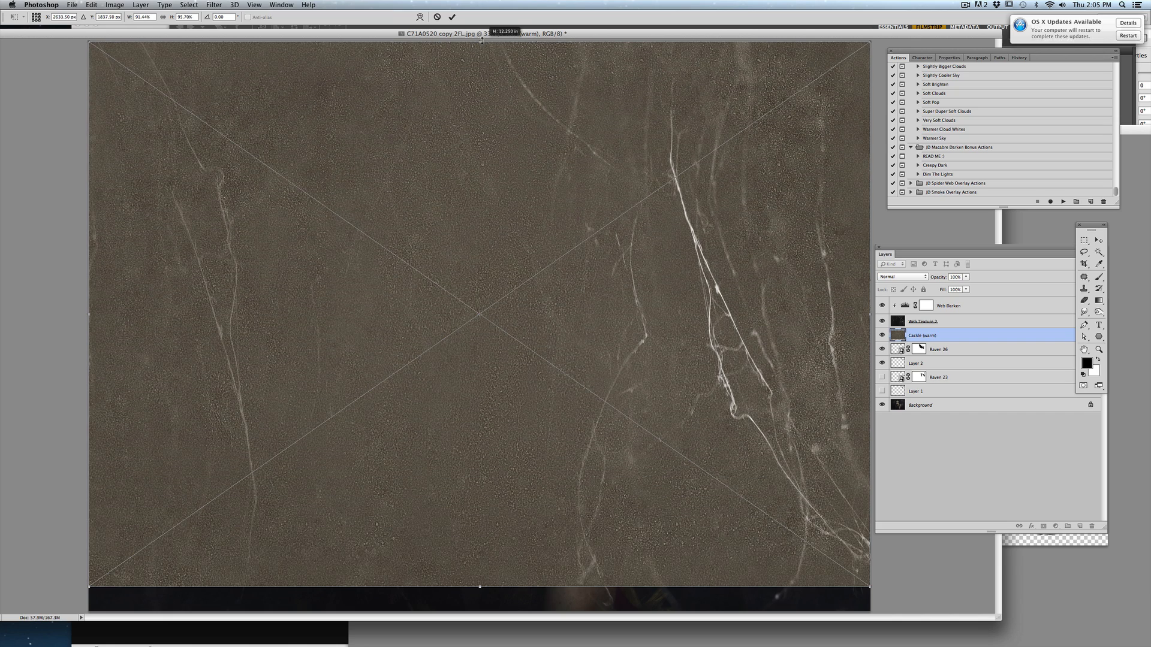
pyautogui.moveTo(479, 585); pyautogui.dragTo(480, 611)
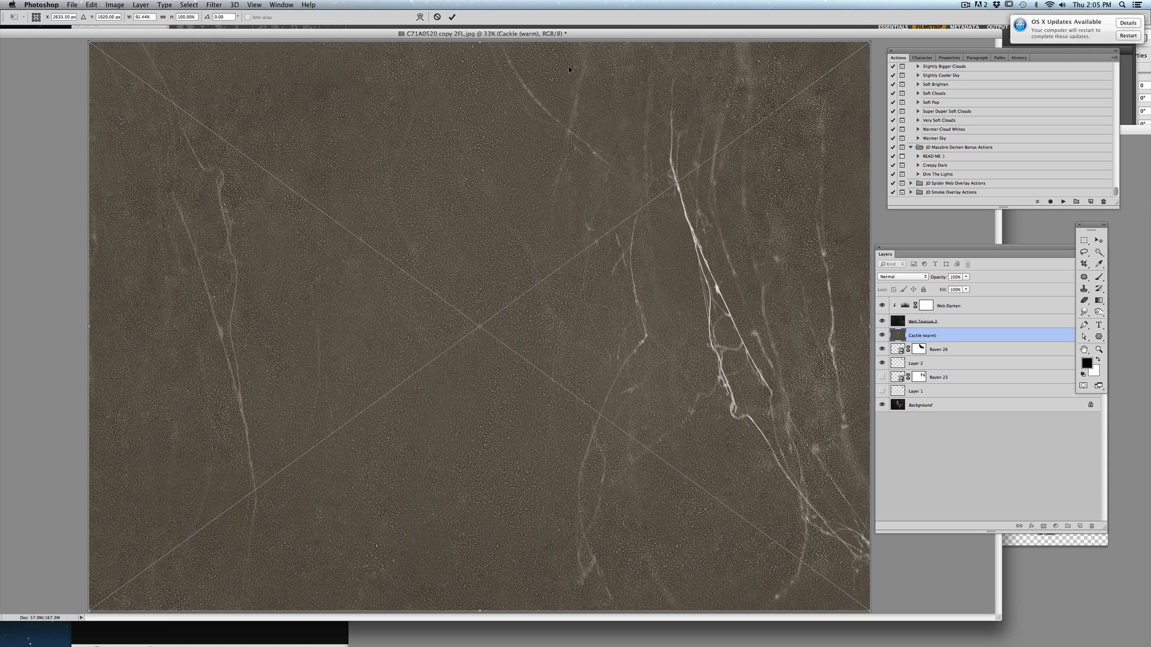
pyautogui.click(452, 16)
pyautogui.press('b')
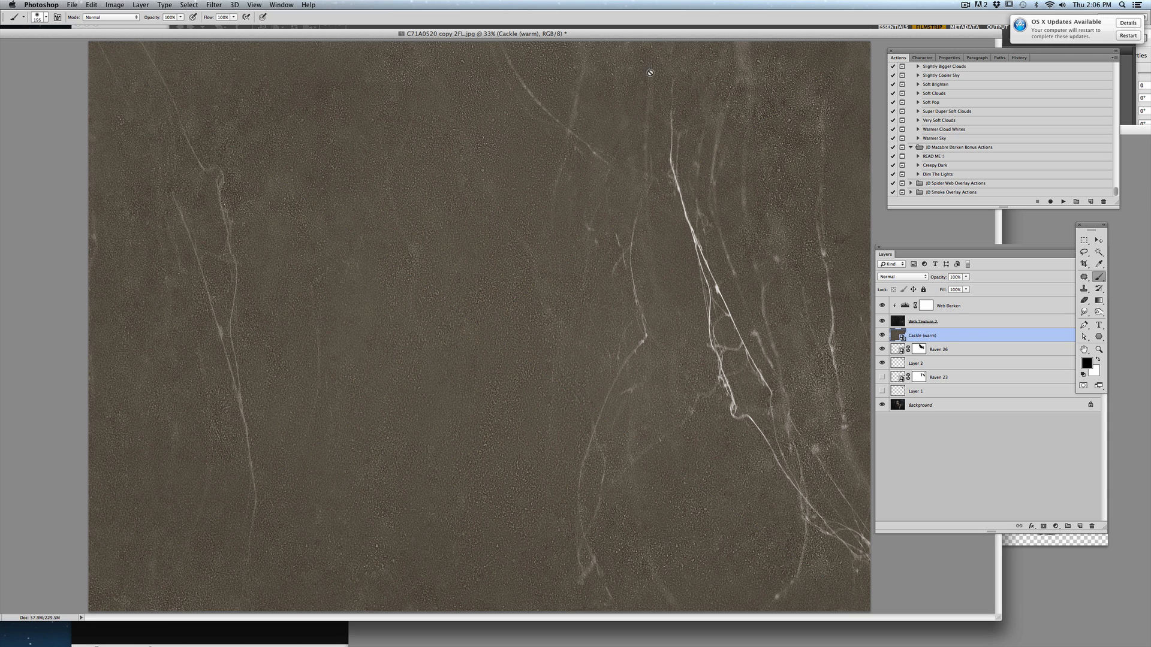
# - Try Soft Light on the Cackle (warm) texture, settle on Screen blending and lower the layer's opacity to 27%
pyautogui.click(897, 279)
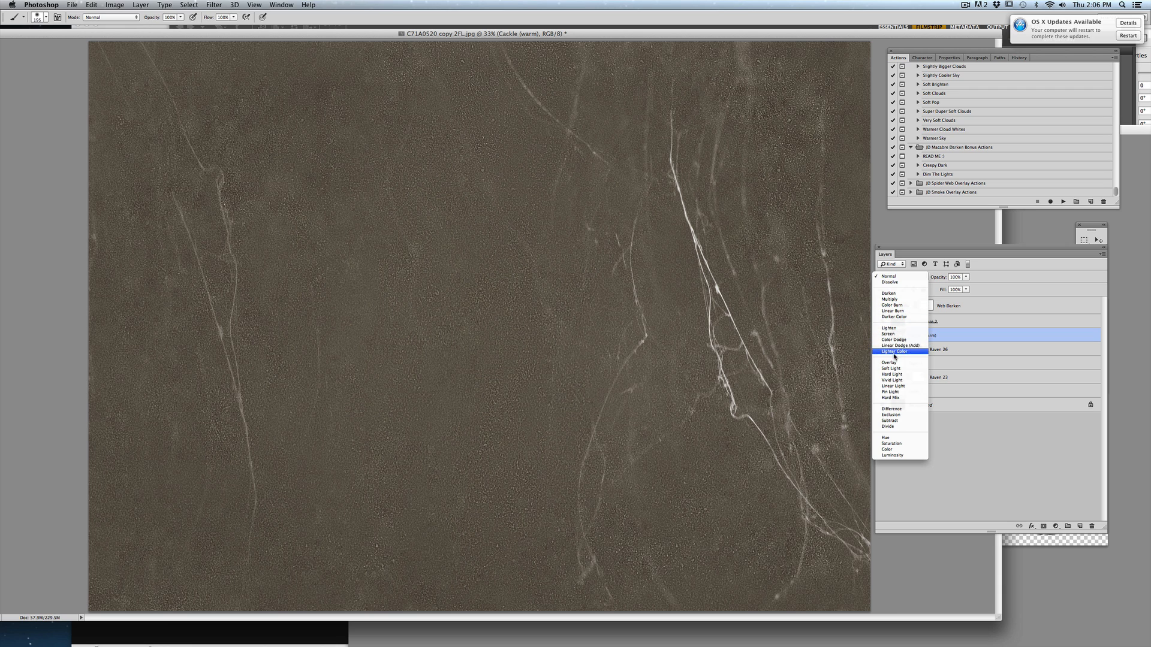
pyautogui.click(892, 368)
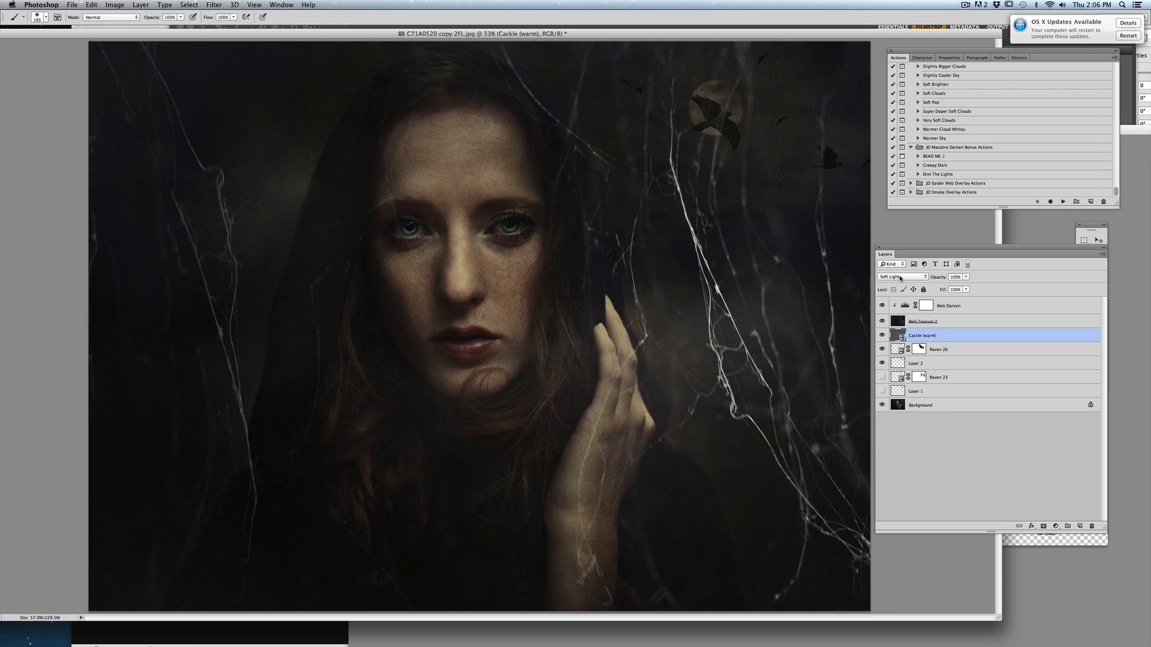
pyautogui.click(901, 278)
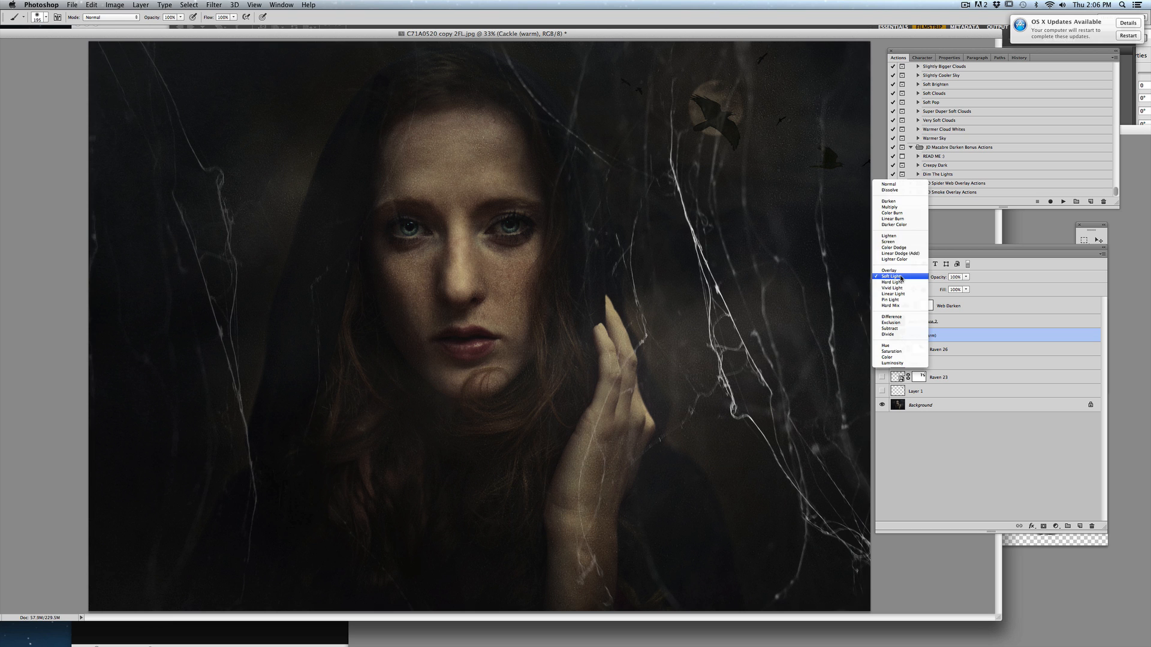
pyautogui.click(904, 243)
pyautogui.click(966, 277)
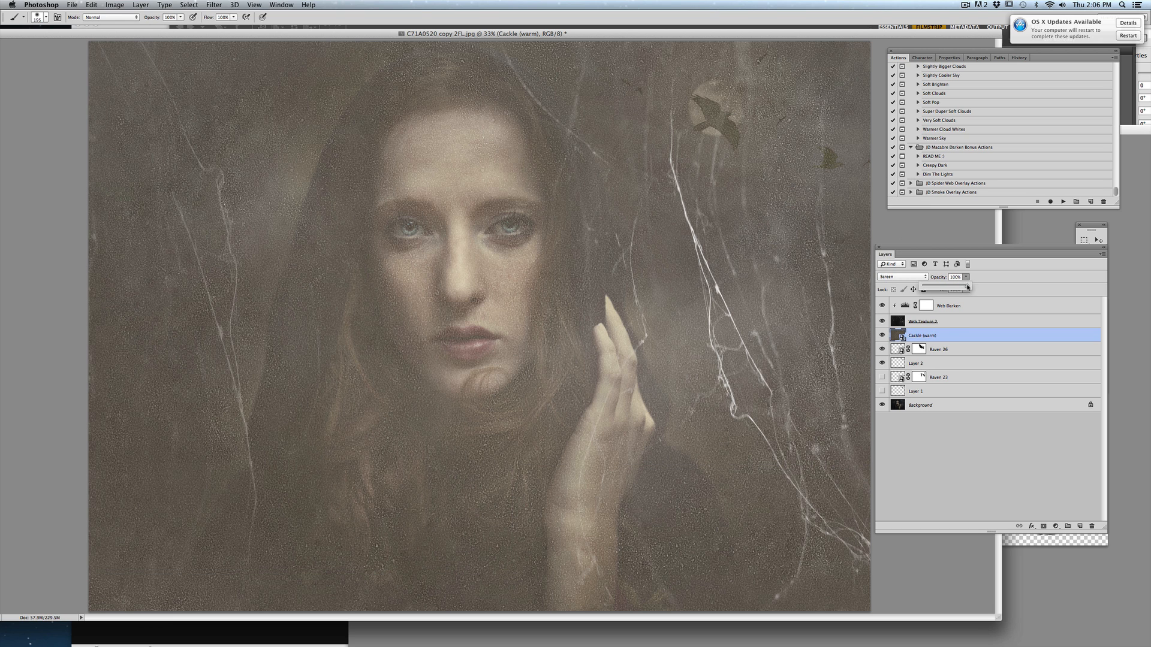
pyautogui.moveTo(940, 288); pyautogui.dragTo(937, 290)
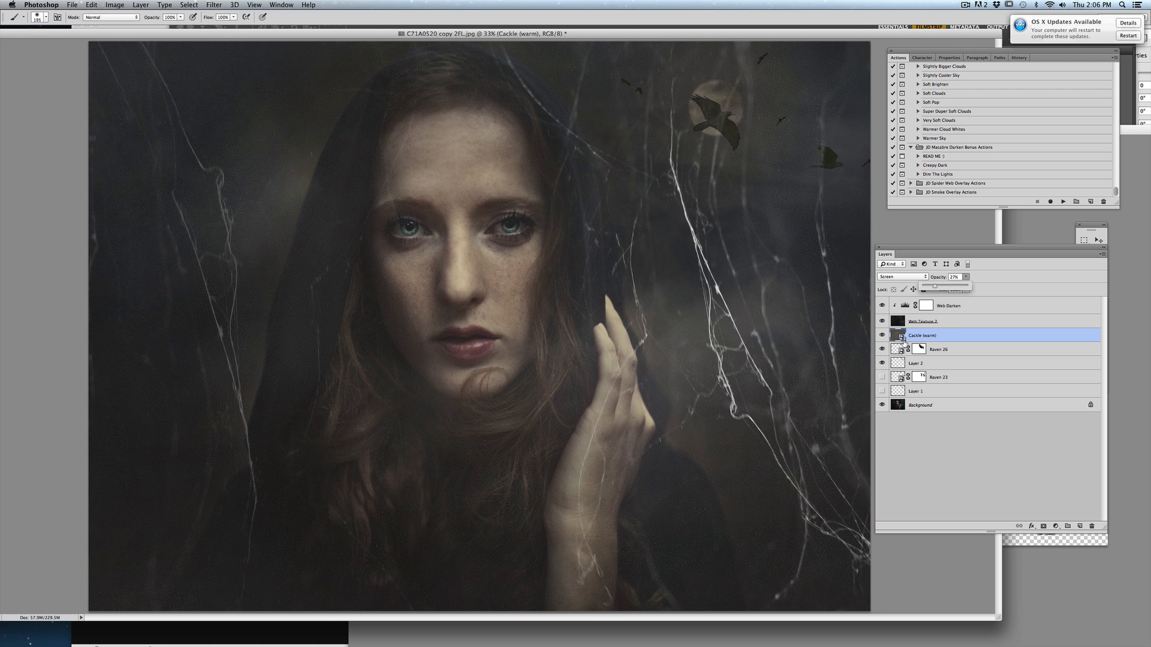
# - Rasterize the Cackle (warm) smart object and move its layer to the top of the layer stack
pyautogui.click(115, 4)
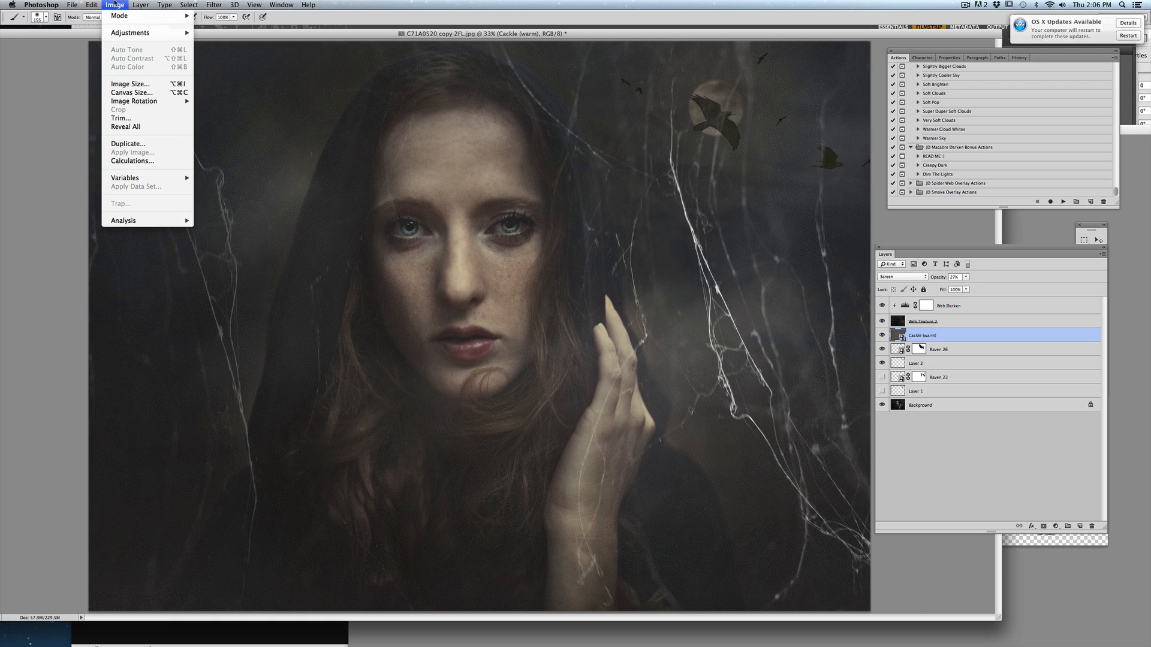
pyautogui.moveTo(140, 5)
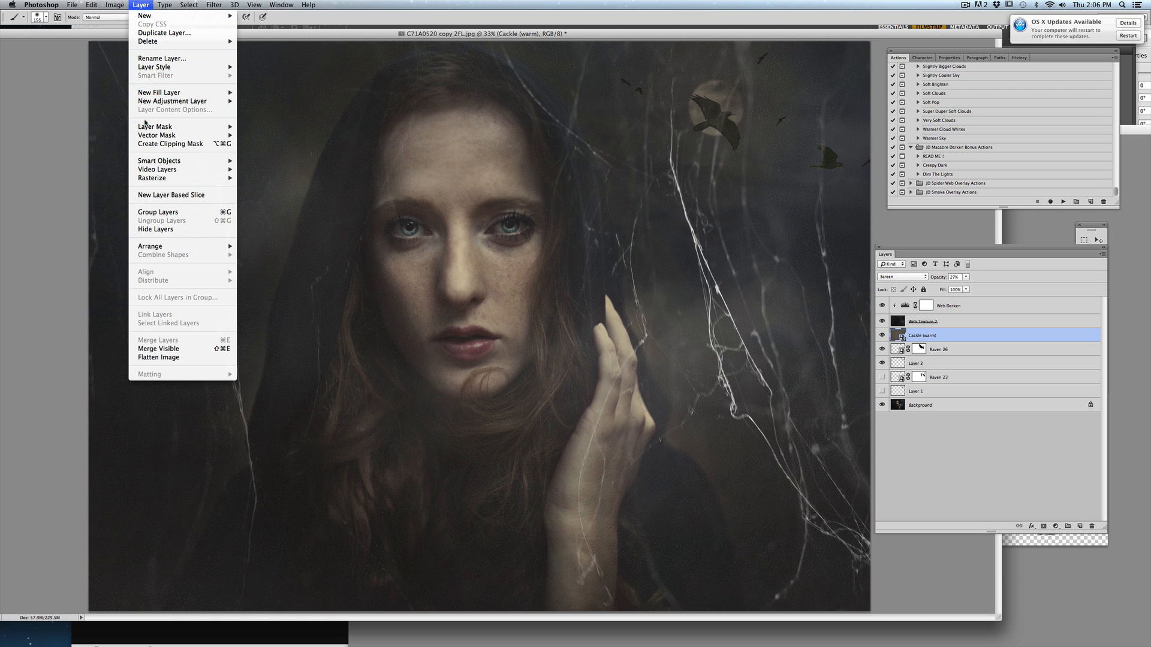
pyautogui.moveTo(197, 178)
pyautogui.click(276, 215)
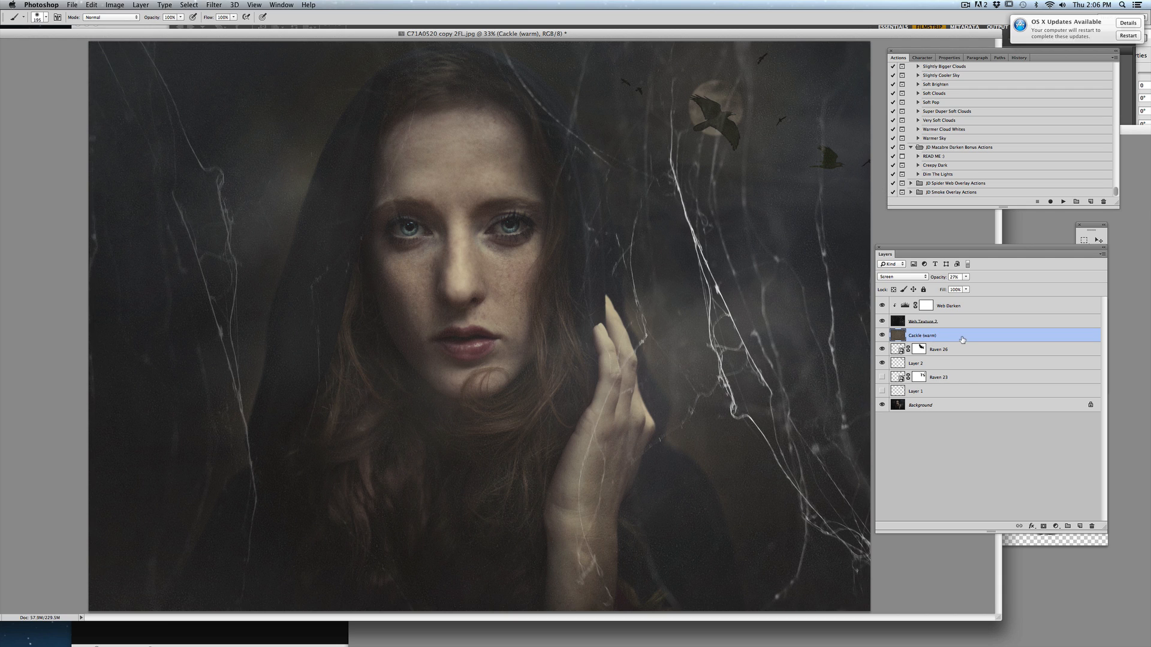
pyautogui.moveTo(965, 337); pyautogui.dragTo(981, 299)
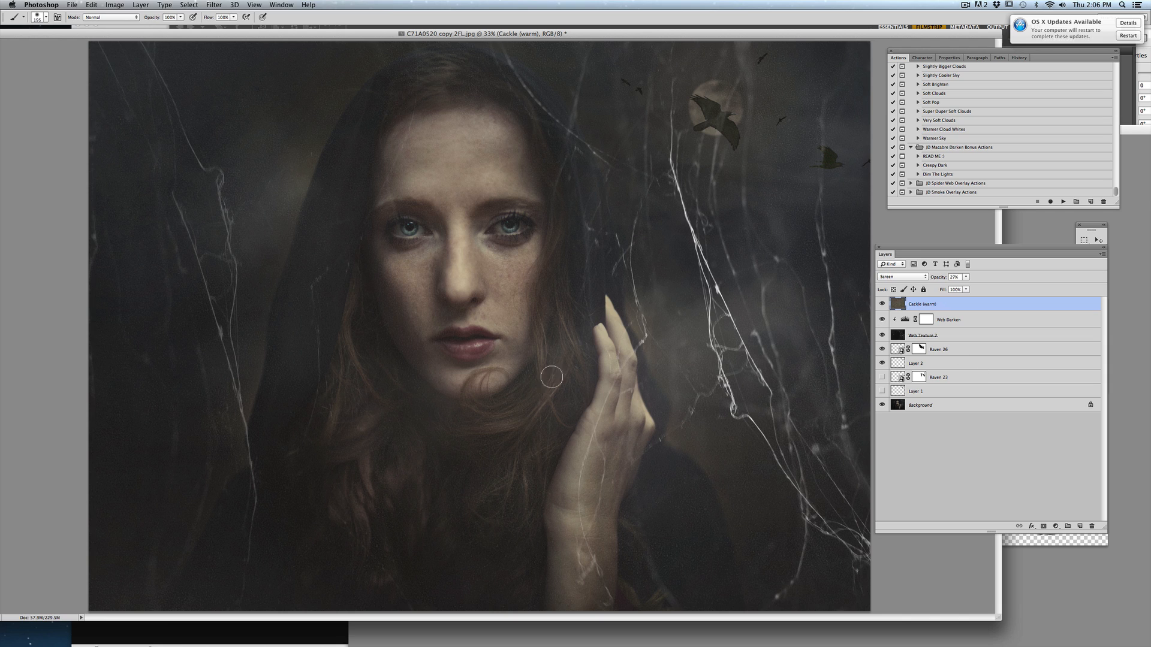
# - Add a layer mask to Cackle (warm) and paint over the face with an enlarged, low-opacity black brush
pyautogui.click(1044, 526)
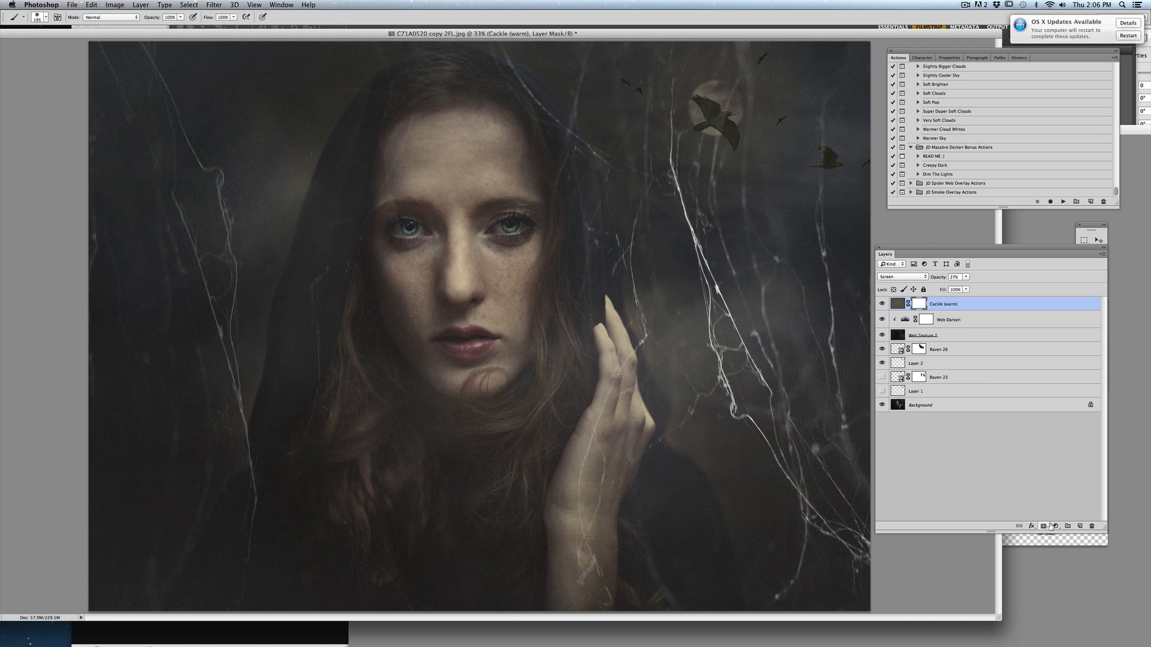
pyautogui.click(1093, 225)
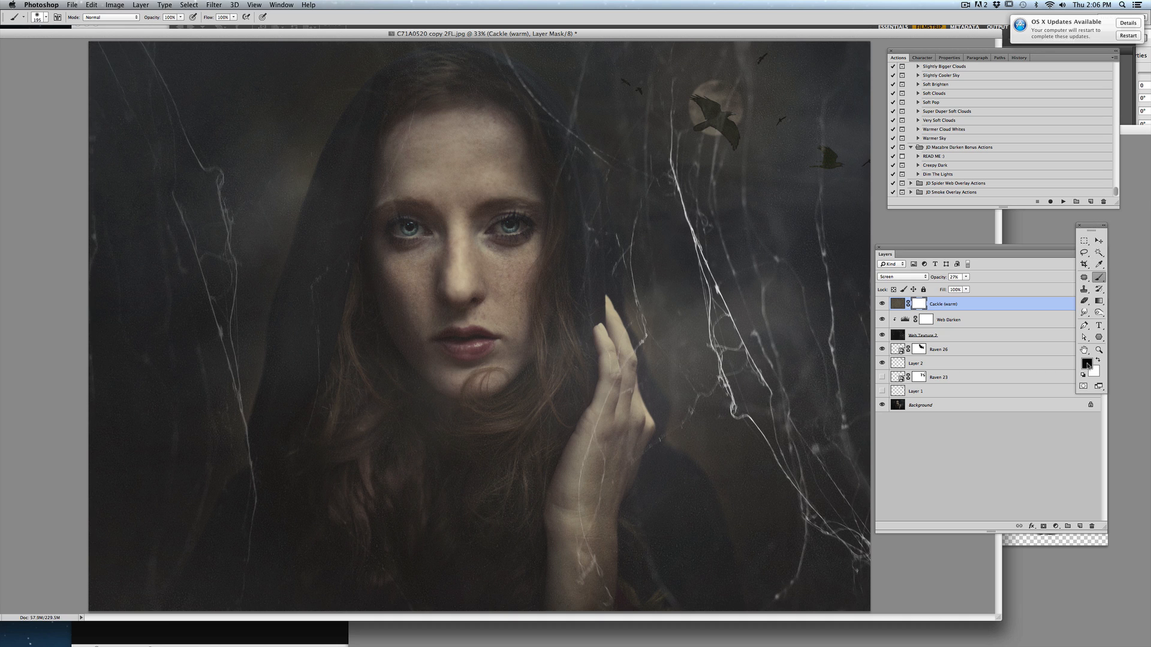
pyautogui.click(46, 18)
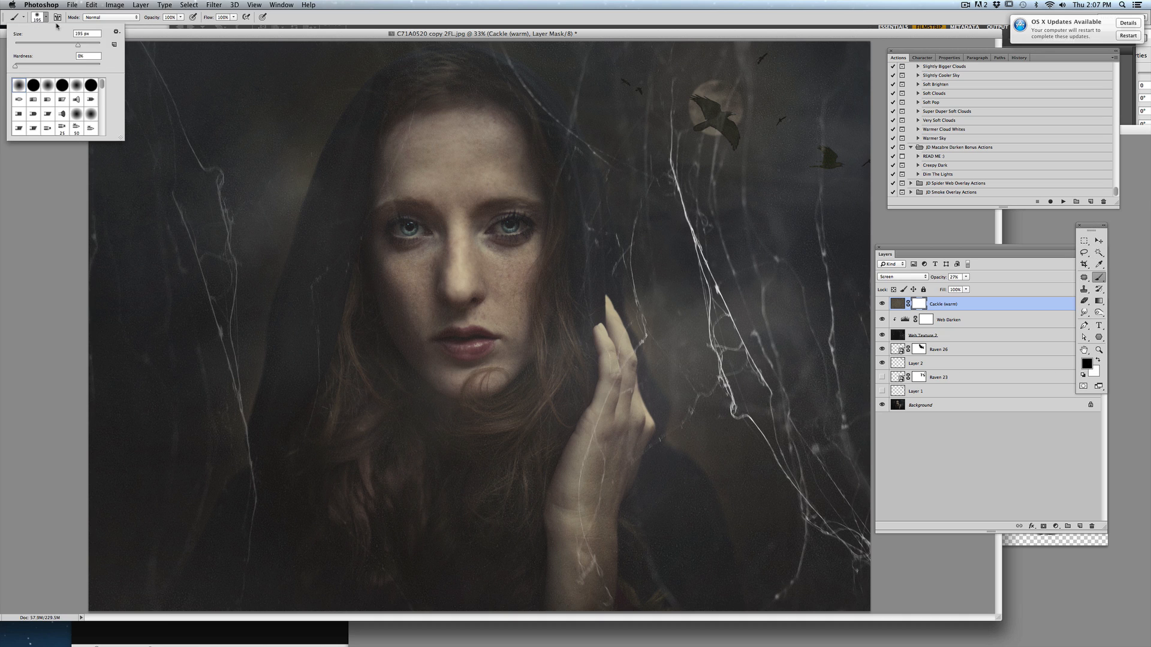
pyautogui.click(88, 45)
pyautogui.click(180, 18)
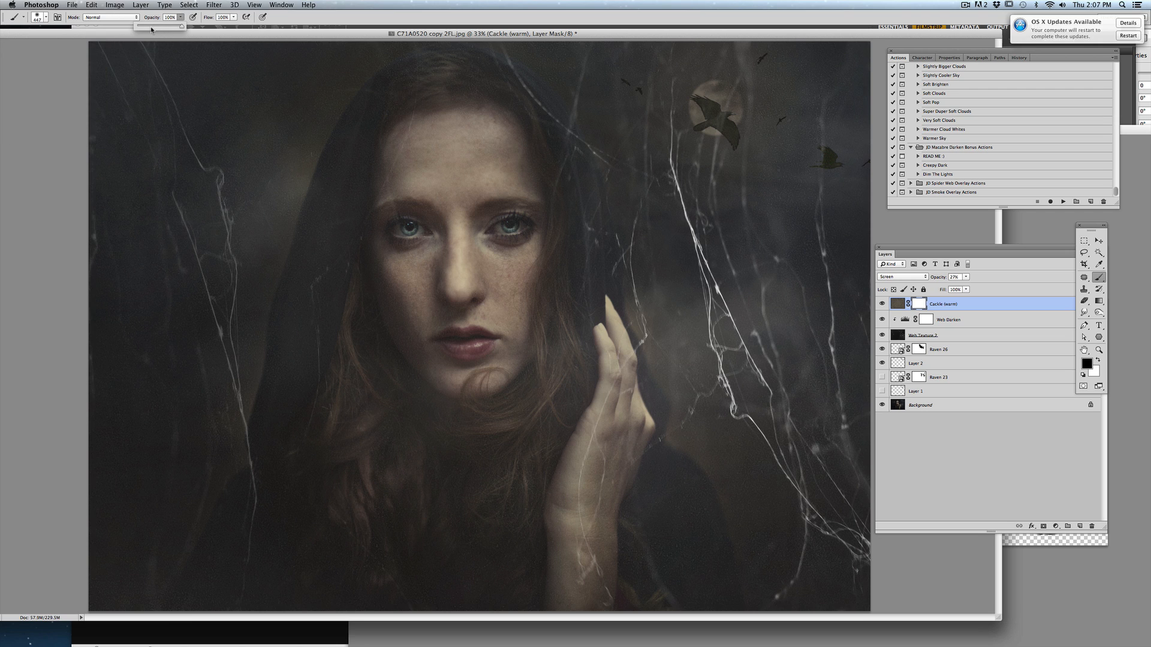
pyautogui.moveTo(440, 133)
pyautogui.mouseDown()
pyautogui.moveTo(428, 230)
pyautogui.moveTo(434, 141)
pyautogui.moveTo(419, 124)
pyautogui.moveTo(491, 413)
pyautogui.moveTo(520, 320)
pyautogui.moveTo(511, 130)
pyautogui.moveTo(378, 190)
pyautogui.moveTo(463, 139)
pyautogui.moveTo(491, 394)
pyautogui.mouseUp()
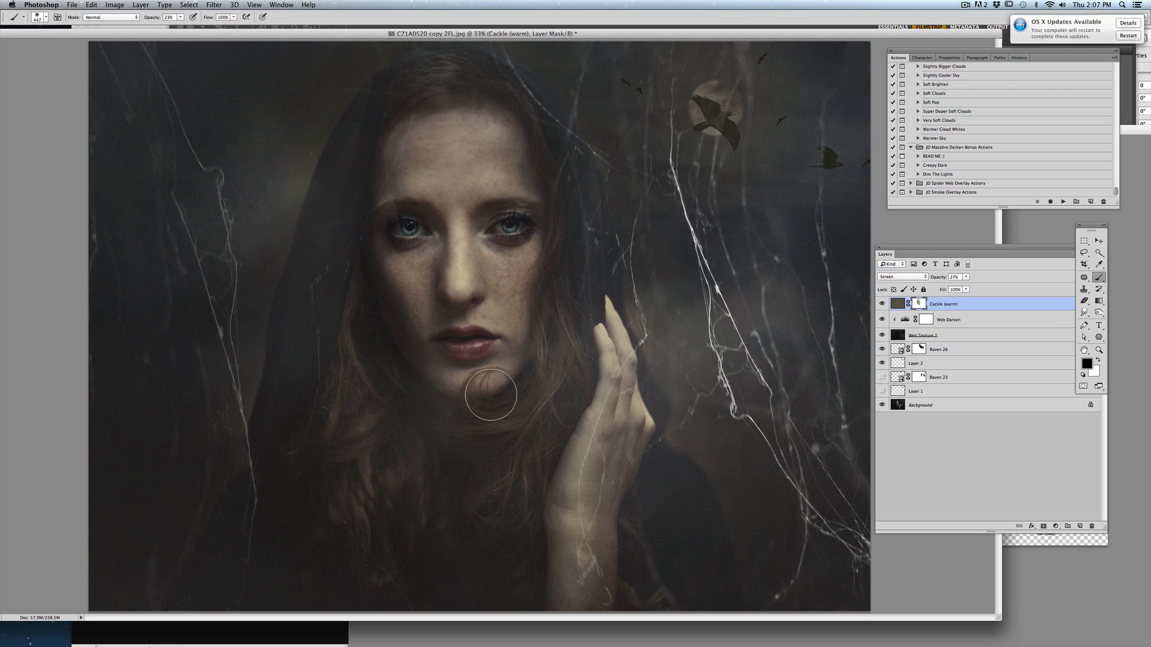
# - Reduce the brush opacity to 13% and paint the Cackle (warm) mask over the woman's face, hair and hood
pyautogui.click(181, 18)
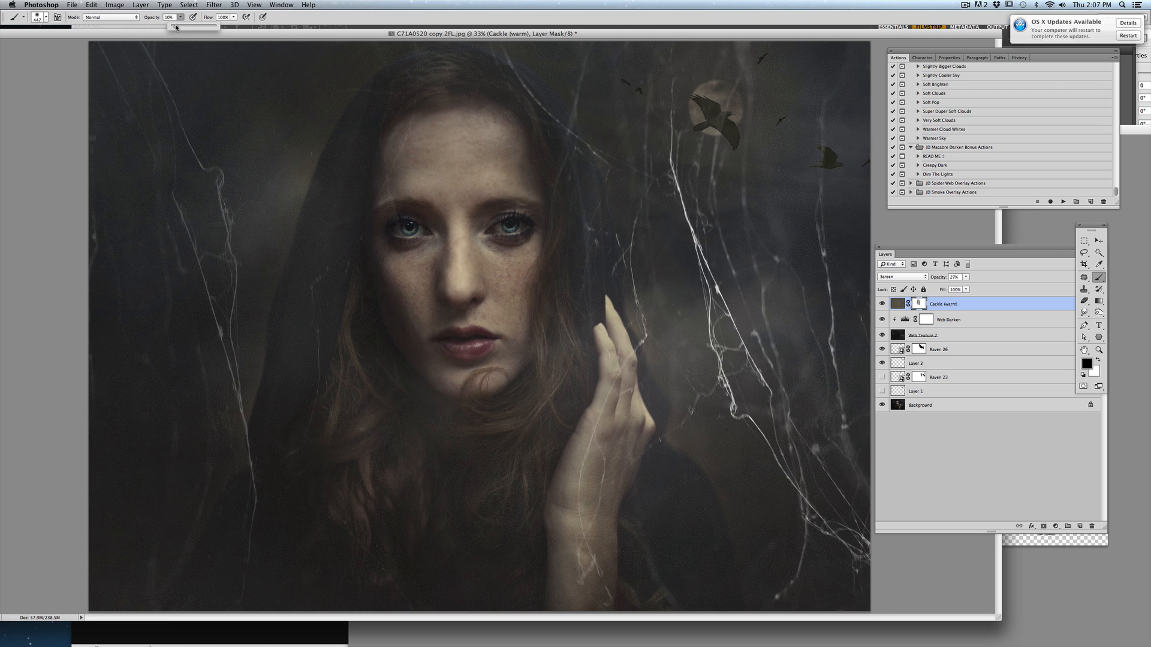
pyautogui.moveTo(176, 26); pyautogui.dragTo(177, 26)
pyautogui.moveTo(450, 87)
pyautogui.mouseDown()
pyautogui.moveTo(412, 122)
pyautogui.moveTo(376, 424)
pyautogui.moveTo(318, 516)
pyautogui.moveTo(394, 464)
pyautogui.moveTo(459, 375)
pyautogui.moveTo(509, 573)
pyautogui.moveTo(535, 553)
pyautogui.moveTo(467, 352)
pyautogui.moveTo(514, 176)
pyautogui.moveTo(447, 170)
pyautogui.moveTo(371, 257)
pyautogui.moveTo(401, 150)
pyautogui.moveTo(435, 88)
pyautogui.moveTo(475, 184)
pyautogui.moveTo(520, 387)
pyautogui.moveTo(549, 233)
pyautogui.moveTo(521, 265)
pyautogui.moveTo(475, 239)
pyautogui.moveTo(608, 373)
pyautogui.moveTo(617, 361)
pyautogui.moveTo(610, 348)
pyautogui.moveTo(580, 458)
pyautogui.moveTo(595, 487)
pyautogui.moveTo(566, 537)
pyautogui.moveTo(497, 498)
pyautogui.moveTo(479, 390)
pyautogui.moveTo(358, 487)
pyautogui.moveTo(372, 591)
pyautogui.moveTo(485, 566)
pyautogui.moveTo(584, 469)
pyautogui.moveTo(581, 485)
pyautogui.moveTo(618, 382)
pyautogui.moveTo(613, 347)
pyautogui.moveTo(593, 417)
pyautogui.moveTo(621, 418)
pyautogui.moveTo(498, 276)
pyautogui.moveTo(403, 246)
pyautogui.moveTo(558, 205)
pyautogui.moveTo(553, 146)
pyautogui.moveTo(438, 356)
pyautogui.moveTo(337, 307)
pyautogui.moveTo(483, 177)
pyautogui.moveTo(497, 245)
pyautogui.moveTo(481, 502)
pyautogui.moveTo(399, 456)
pyautogui.moveTo(404, 268)
pyautogui.moveTo(318, 380)
pyautogui.moveTo(392, 121)
pyautogui.moveTo(341, 429)
pyautogui.moveTo(419, 115)
pyautogui.moveTo(329, 433)
pyautogui.moveTo(418, 127)
pyautogui.moveTo(390, 280)
pyautogui.moveTo(315, 295)
pyautogui.moveTo(423, 182)
pyautogui.moveTo(273, 509)
pyautogui.moveTo(304, 464)
pyautogui.moveTo(362, 520)
pyautogui.moveTo(525, 555)
pyautogui.moveTo(551, 178)
pyautogui.moveTo(528, 391)
pyautogui.moveTo(414, 116)
pyautogui.moveTo(497, 108)
pyautogui.moveTo(442, 349)
pyautogui.moveTo(320, 514)
pyautogui.moveTo(362, 541)
pyautogui.moveTo(573, 426)
pyautogui.moveTo(575, 573)
pyautogui.moveTo(637, 492)
pyautogui.moveTo(702, 542)
pyautogui.moveTo(594, 506)
pyautogui.moveTo(435, 129)
pyautogui.moveTo(360, 198)
pyautogui.moveTo(531, 141)
pyautogui.mouseUp()
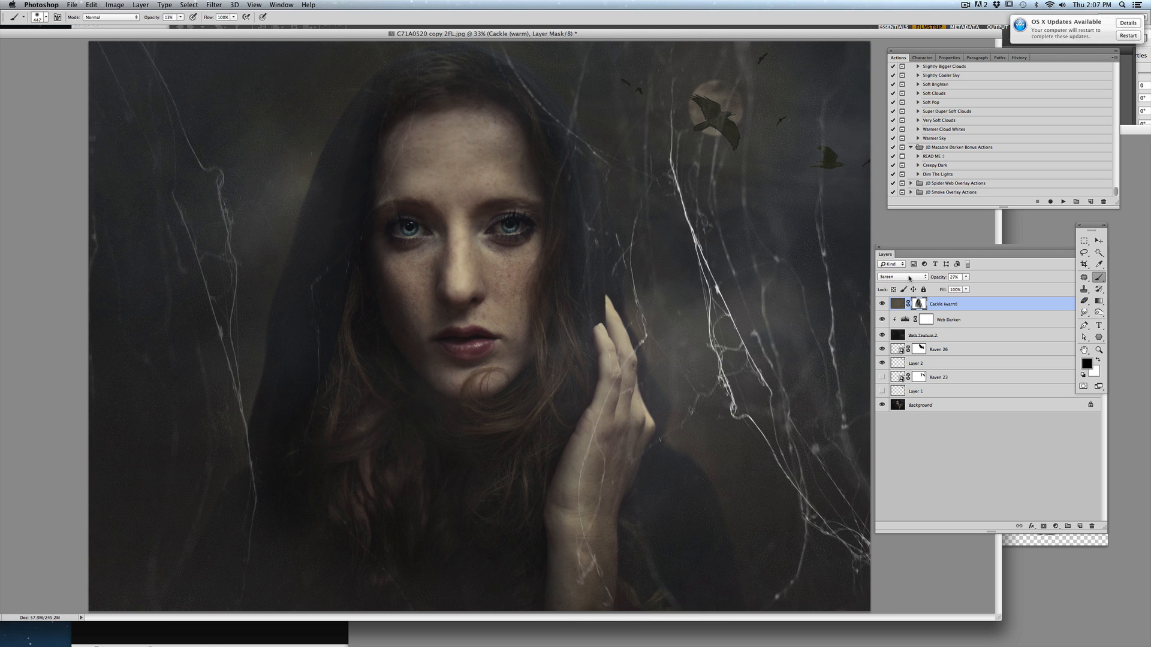
# - Lower the Cackle (warm) layer's opacity to 20% and toggle its visibility to compare the effect
pyautogui.click(966, 277)
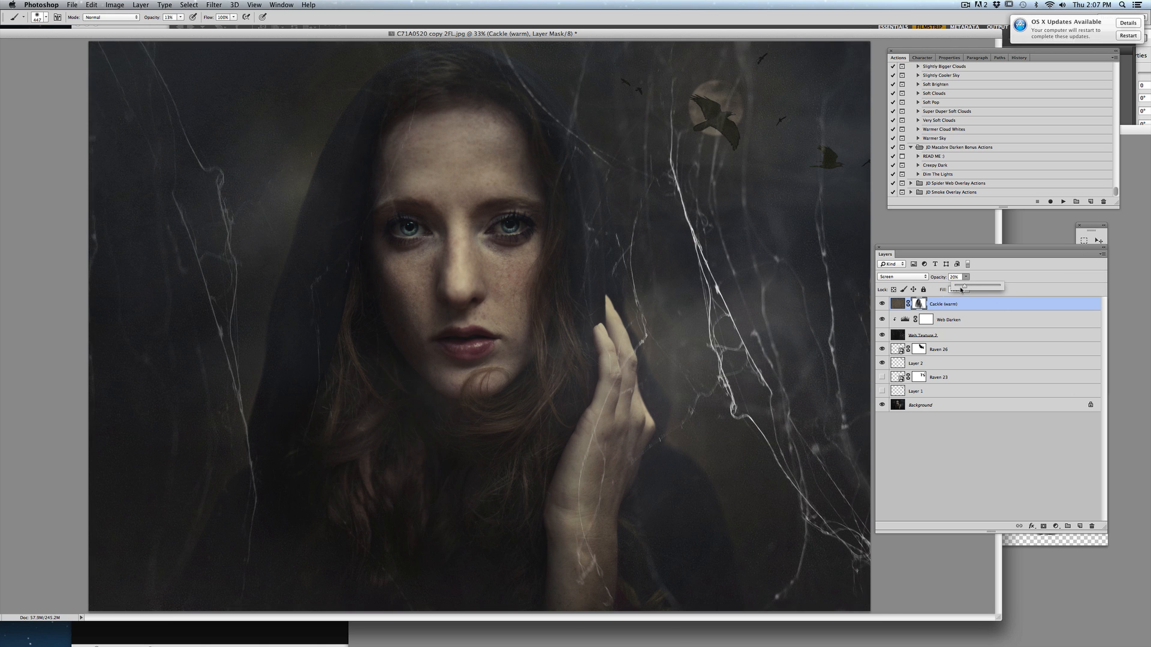
pyautogui.click(882, 304)
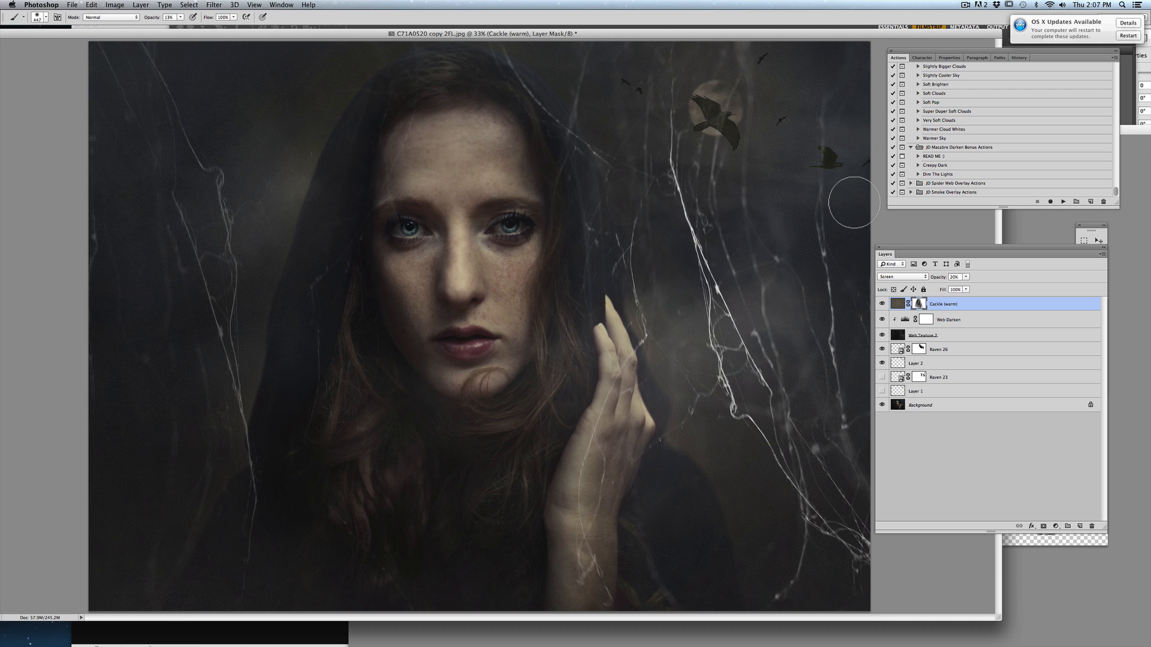